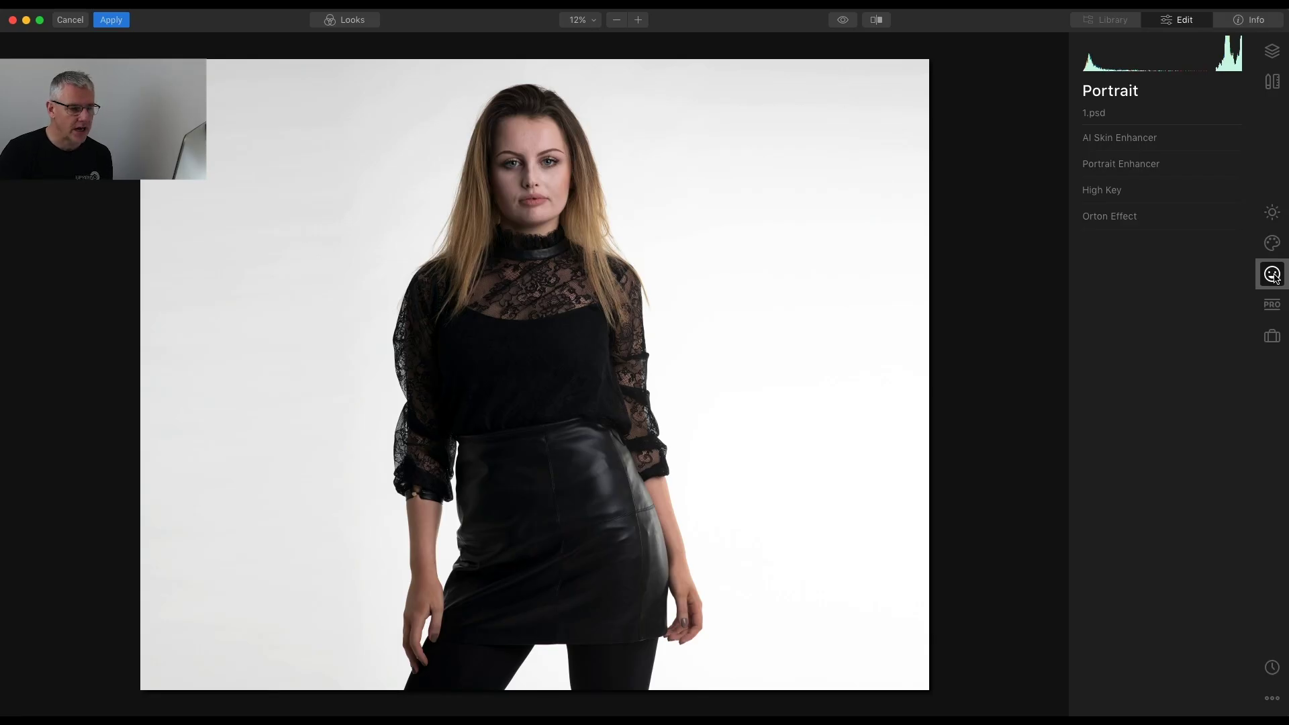
Enable AI Skin Defects Removal on the portrait and set the AI Skin Enhancer amount to 55.
left_click(637, 19)
left_click_drag(640, 139, 647, 423)
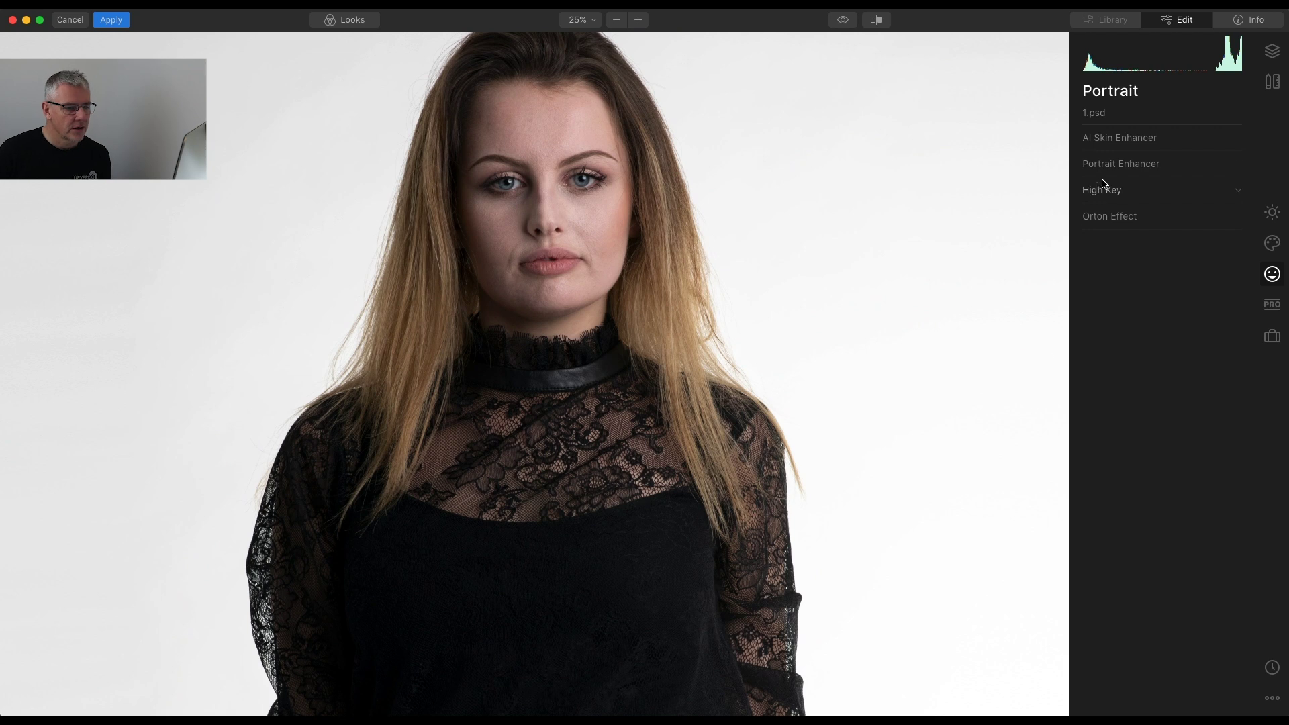
left_click(1124, 139)
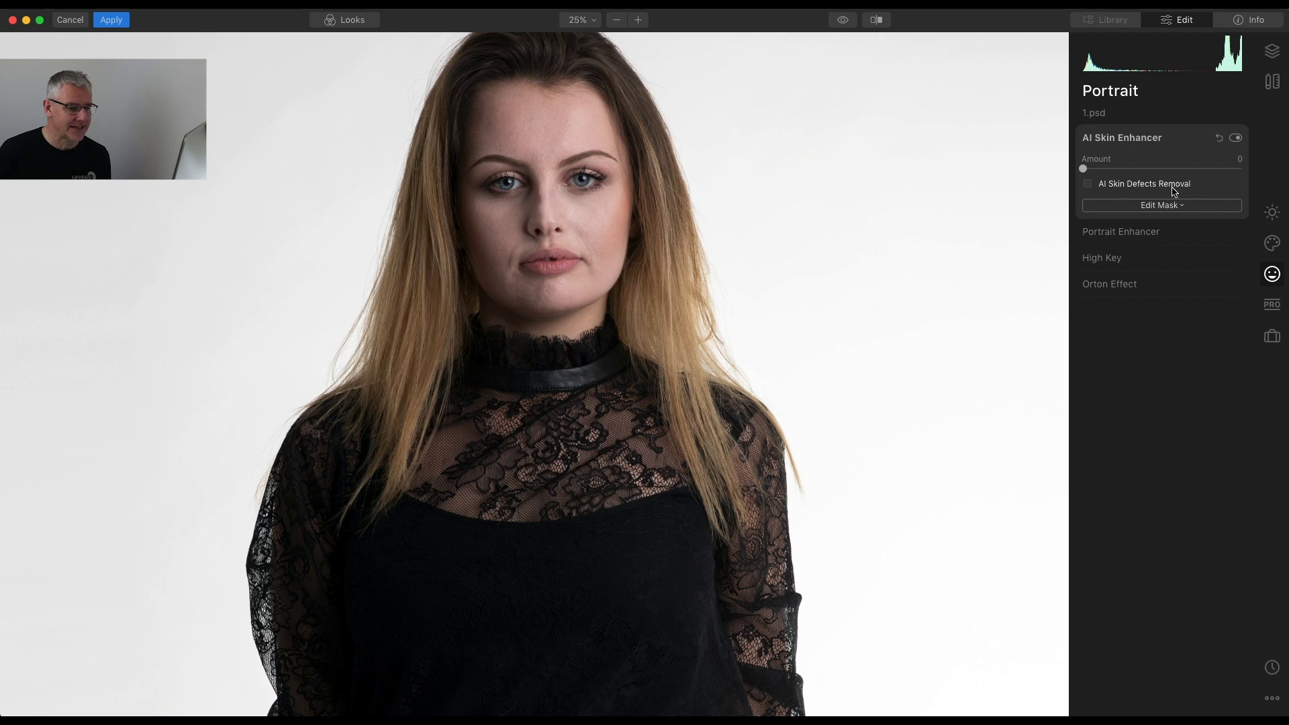
left_click(1089, 185)
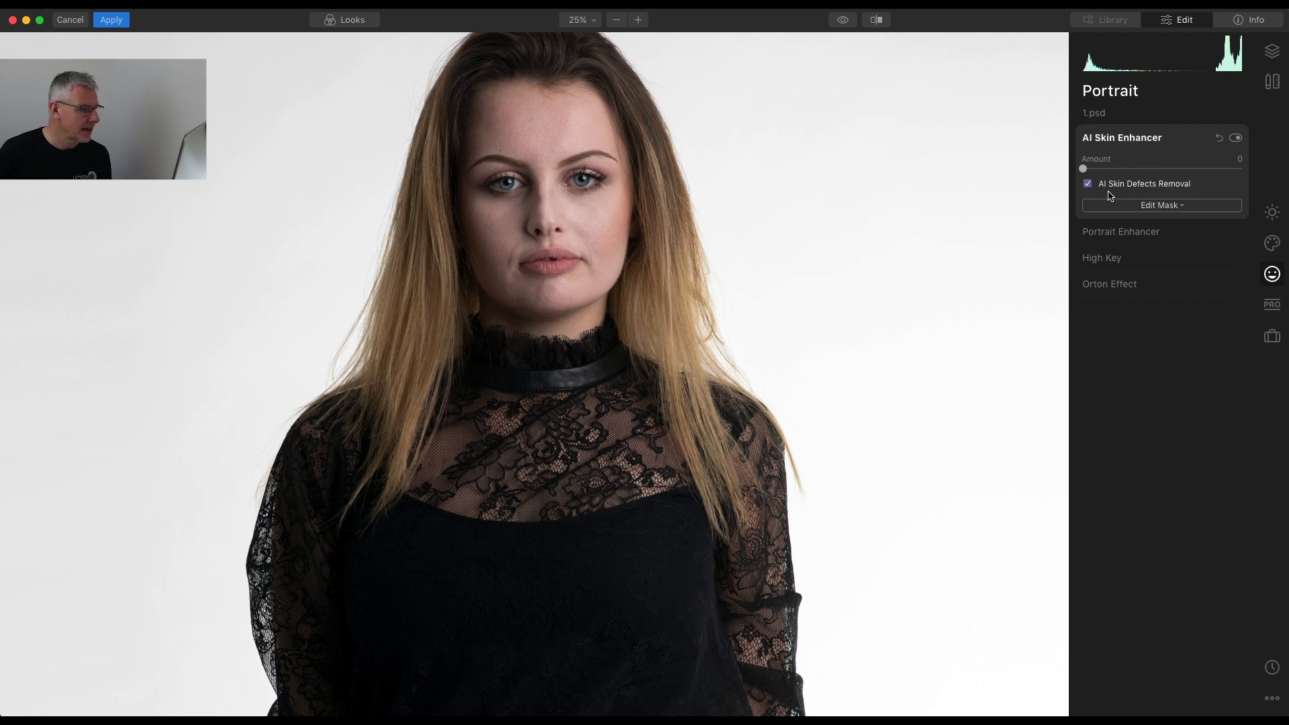
left_click(876, 19)
mouse_move(535, 195)
left_mouse_down()
mouse_move(666, 195)
mouse_move(452, 195)
mouse_move(745, 190)
mouse_move(445, 189)
mouse_move(650, 181)
mouse_move(464, 176)
mouse_move(584, 174)
mouse_move(542, 174)
left_mouse_up()
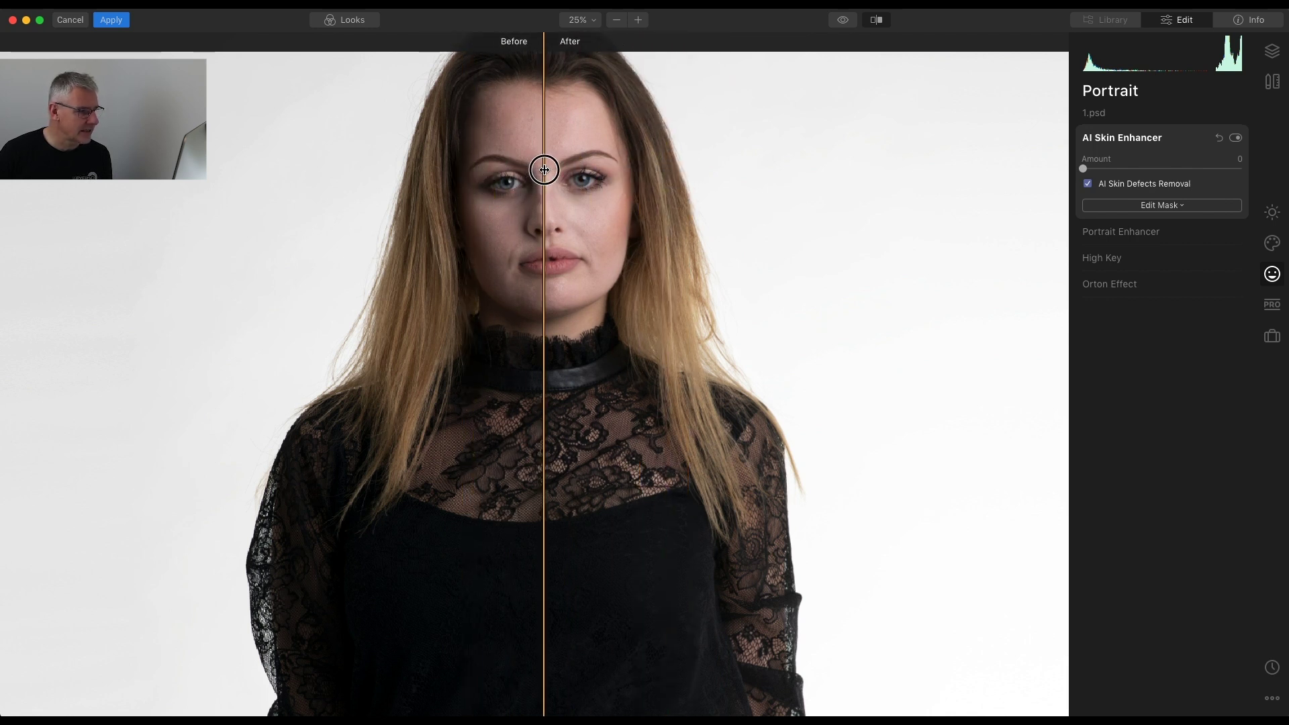
left_click(876, 20)
left_click_drag(1086, 170, 1174, 171)
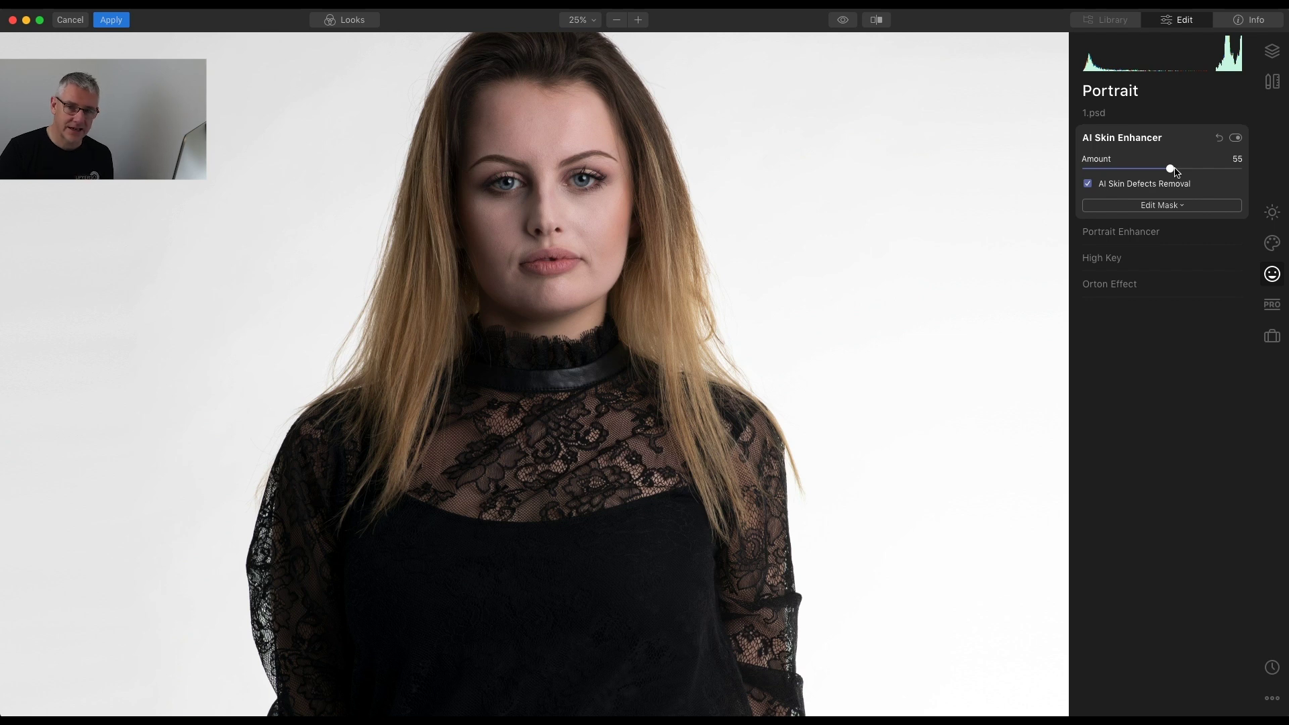
left_click(1138, 139)
In Portrait Enhancer, set Face Light to 9, Eye Whitening to 5, Eye Enhancer to 9 and Dark Circles Removal to 55.
left_click(1126, 166)
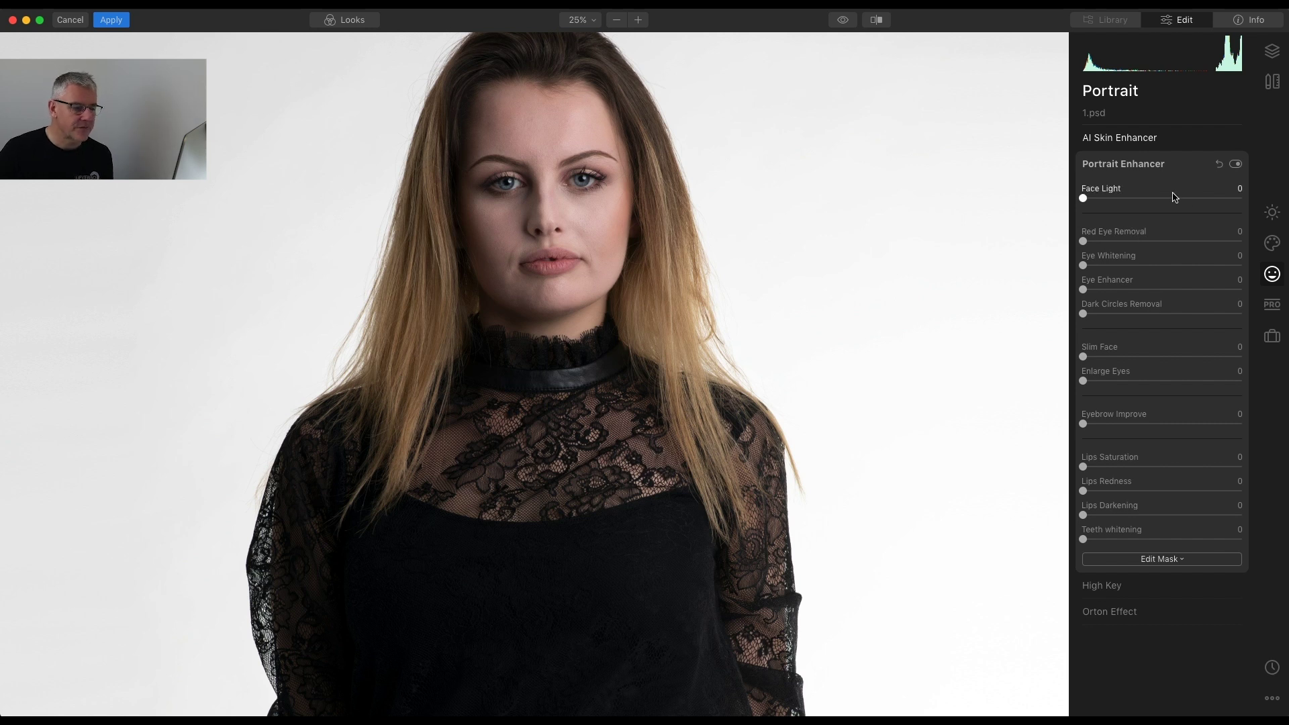
mouse_move(1083, 199)
left_mouse_down()
mouse_move(1202, 204)
mouse_move(1101, 205)
left_mouse_up()
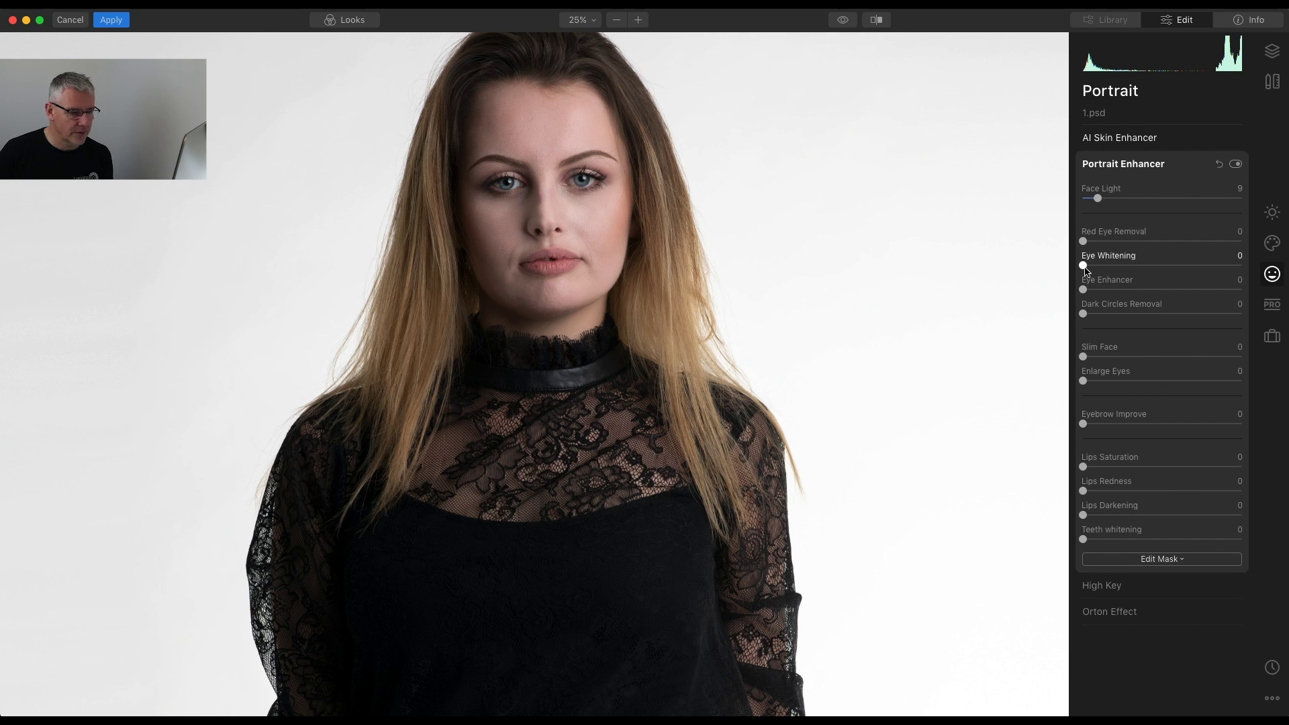
left_click_drag(1086, 267, 1095, 268)
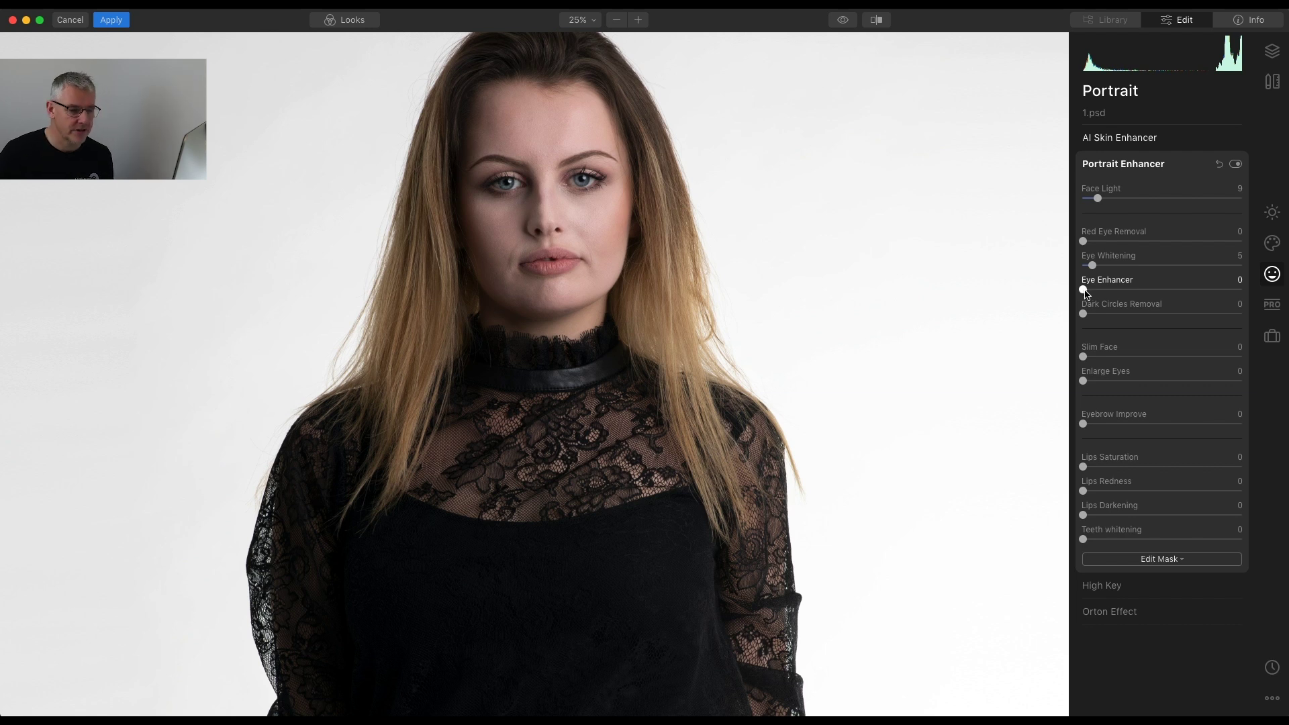
left_click_drag(1085, 293, 1101, 294)
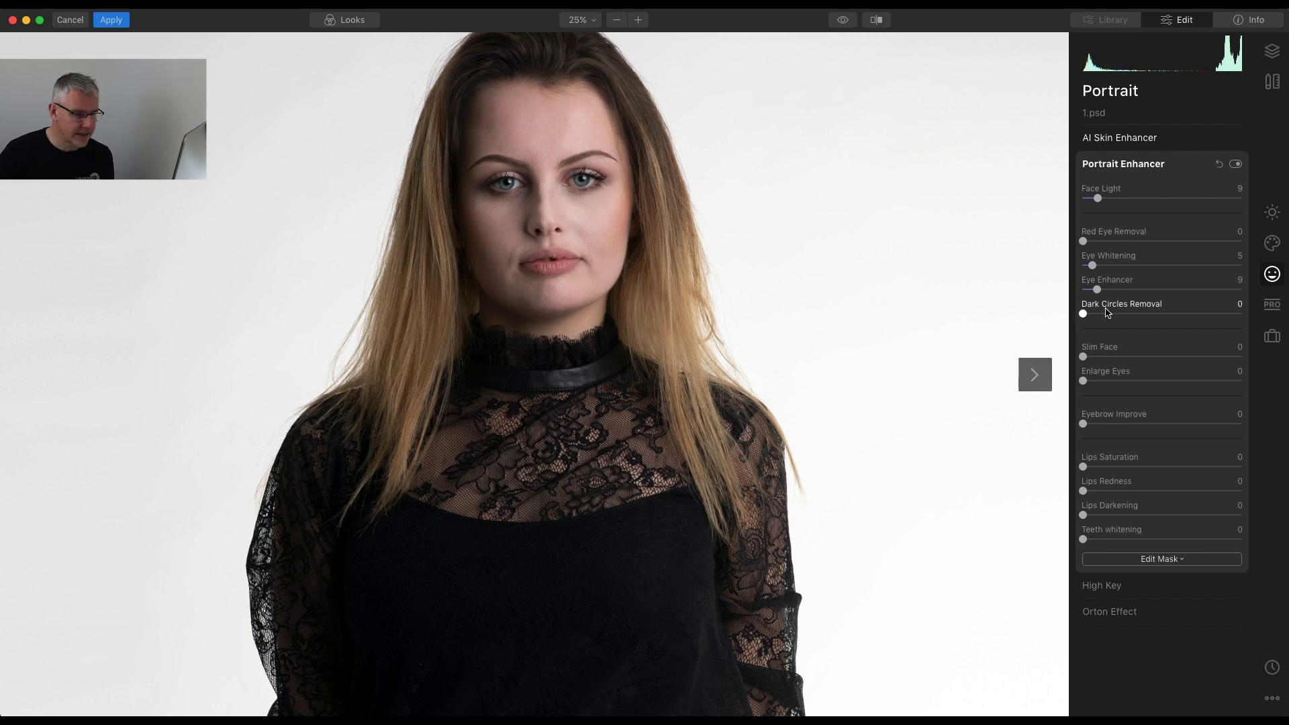
left_click_drag(1085, 316, 1176, 316)
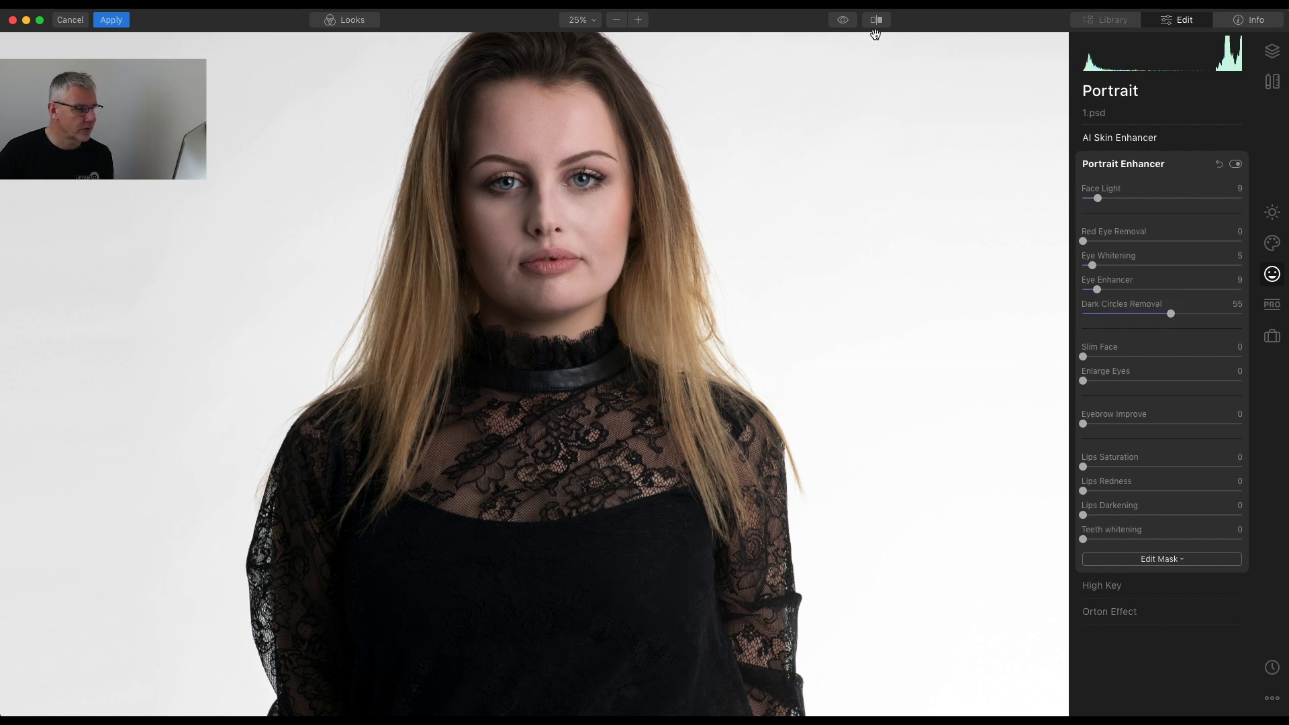
left_click(843, 21)
left_click(843, 20)
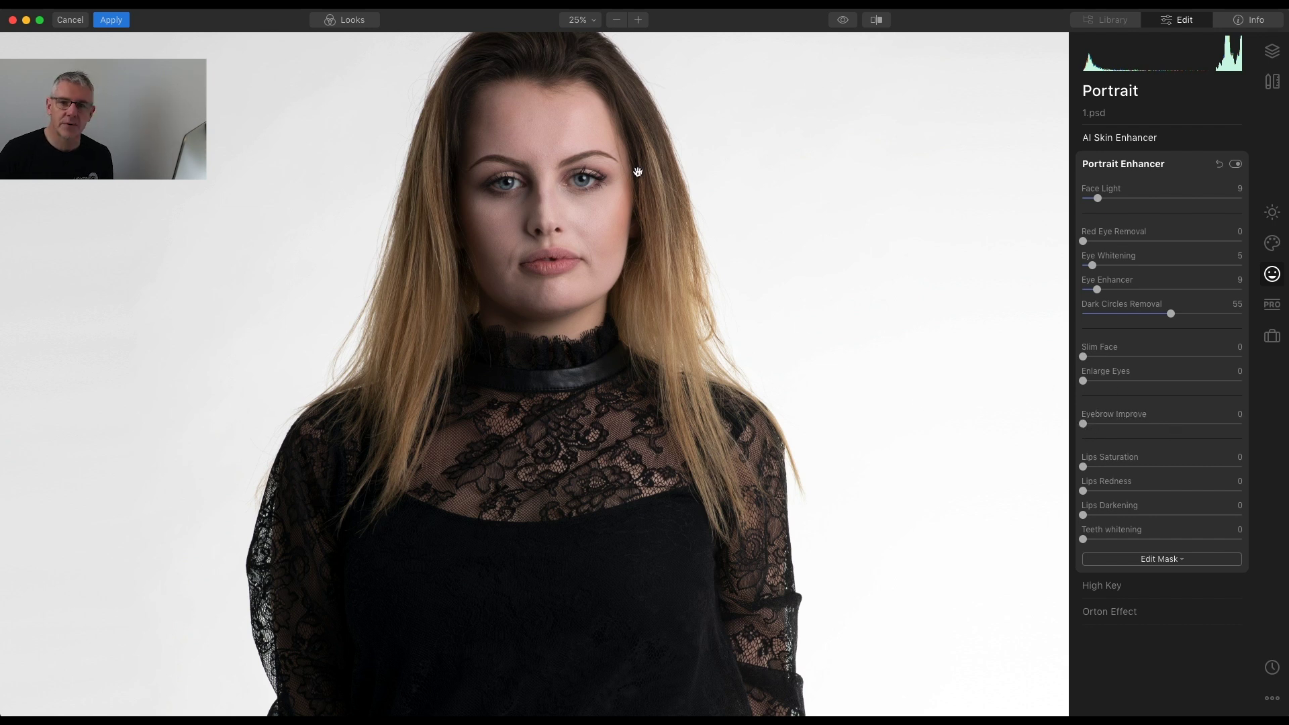
Set Eyebrow Improve to 4 and Lips Darkening to 17, and compare the portrait with the original.
left_click(1084, 425)
left_click_drag(1084, 424, 1091, 426)
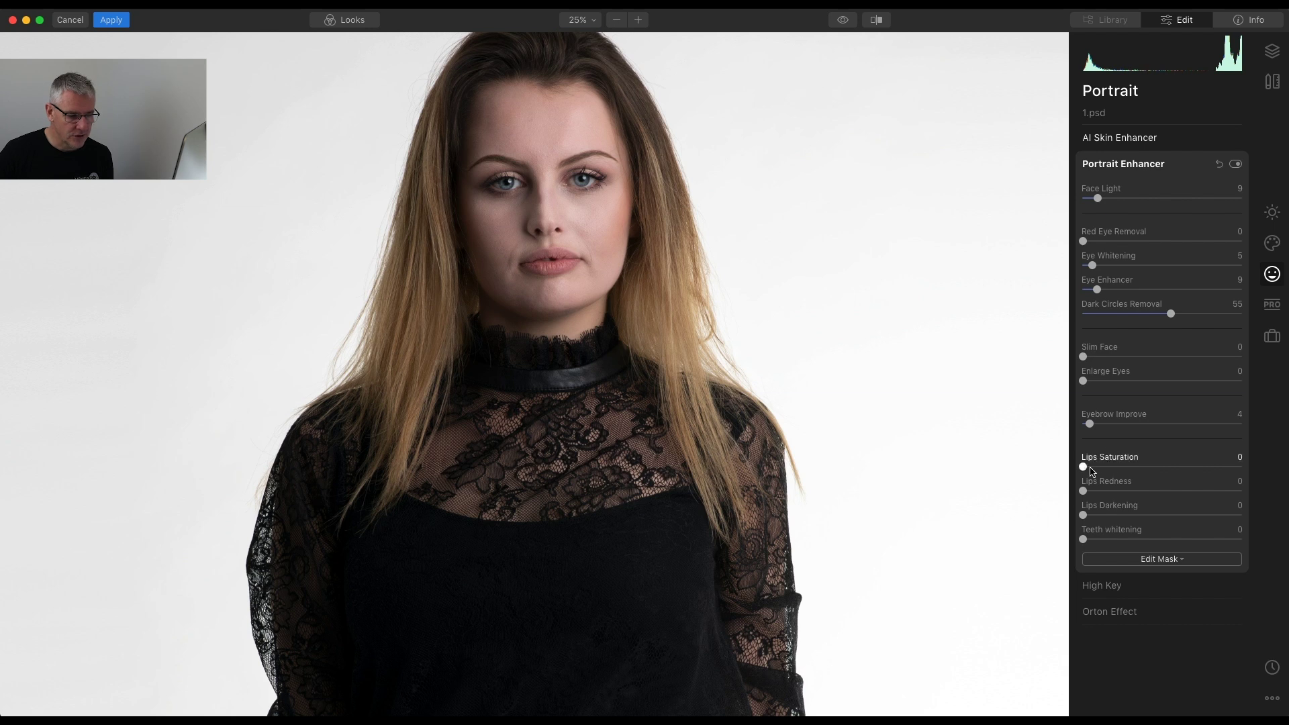
left_click_drag(1082, 515, 1114, 518)
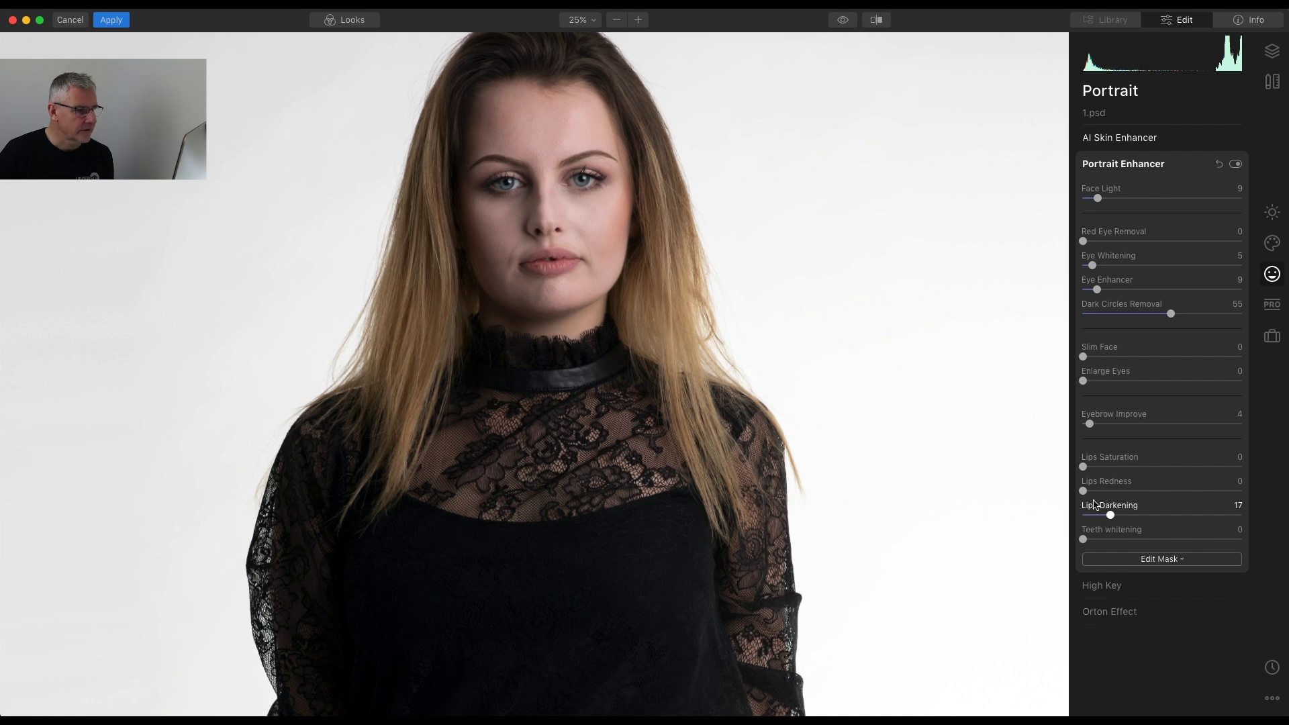
left_click(844, 22)
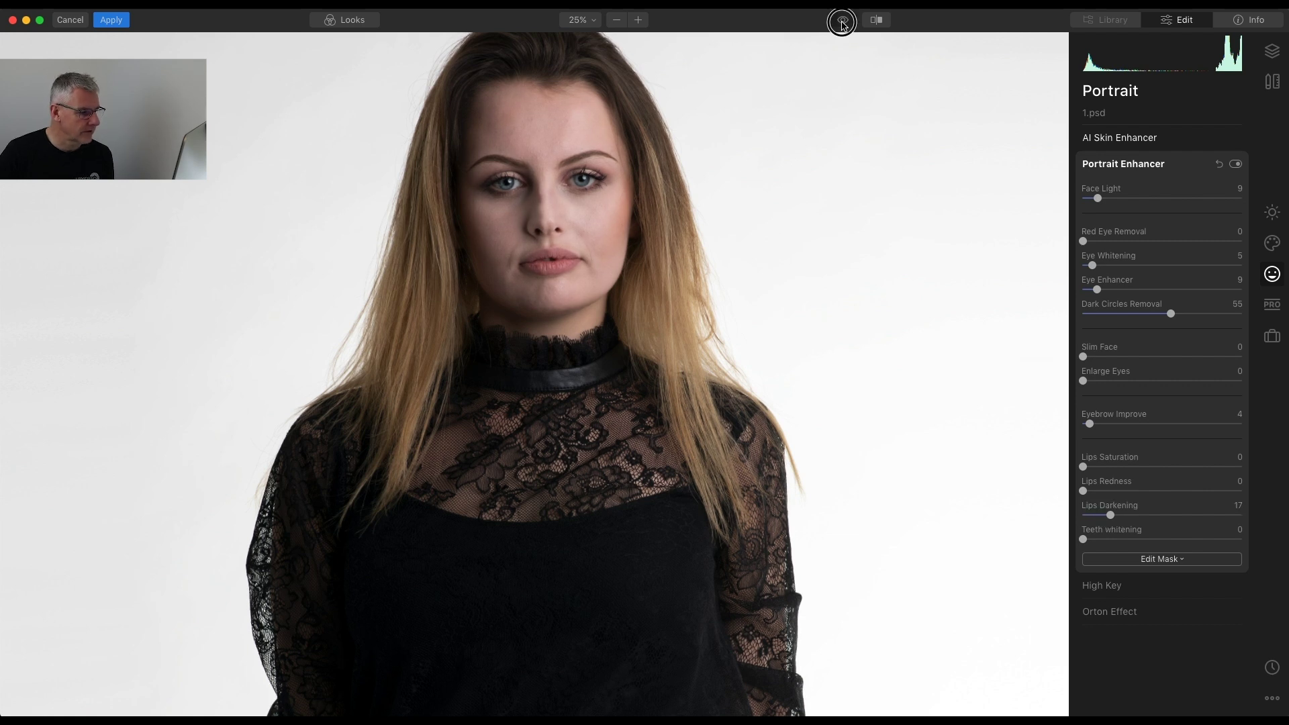
left_click(843, 23)
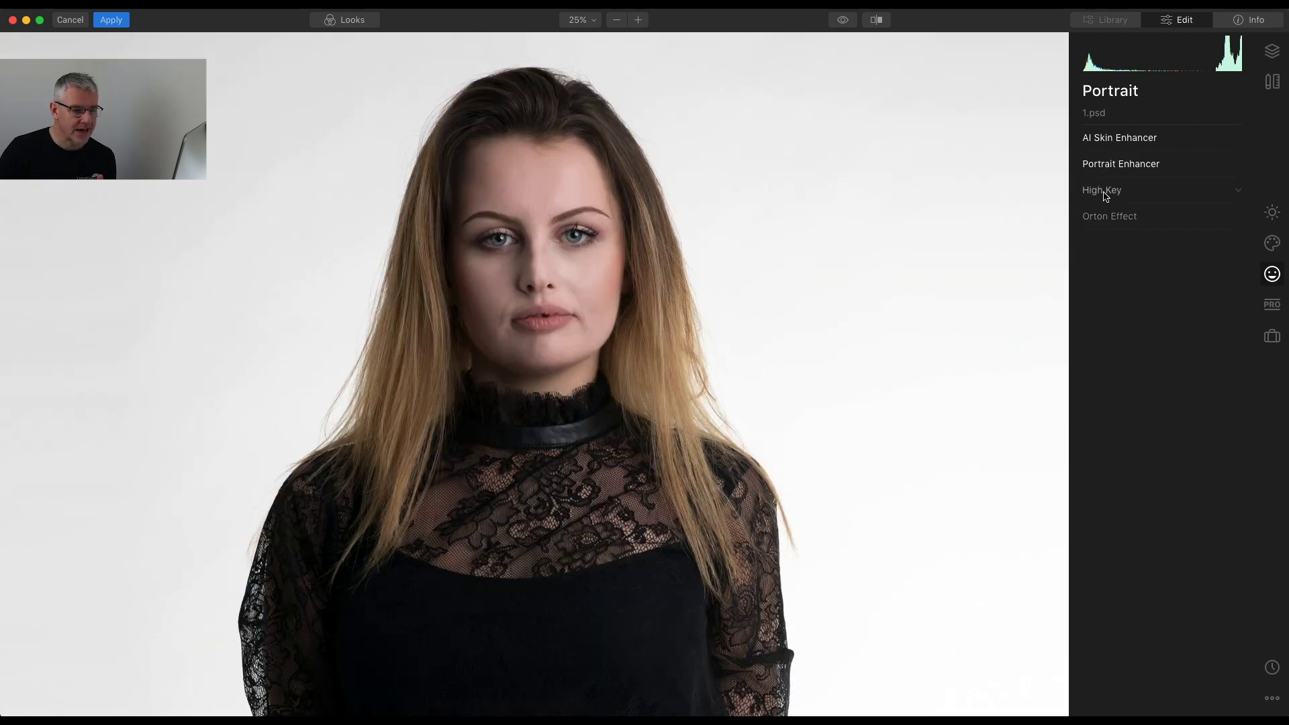
left_click(1105, 191)
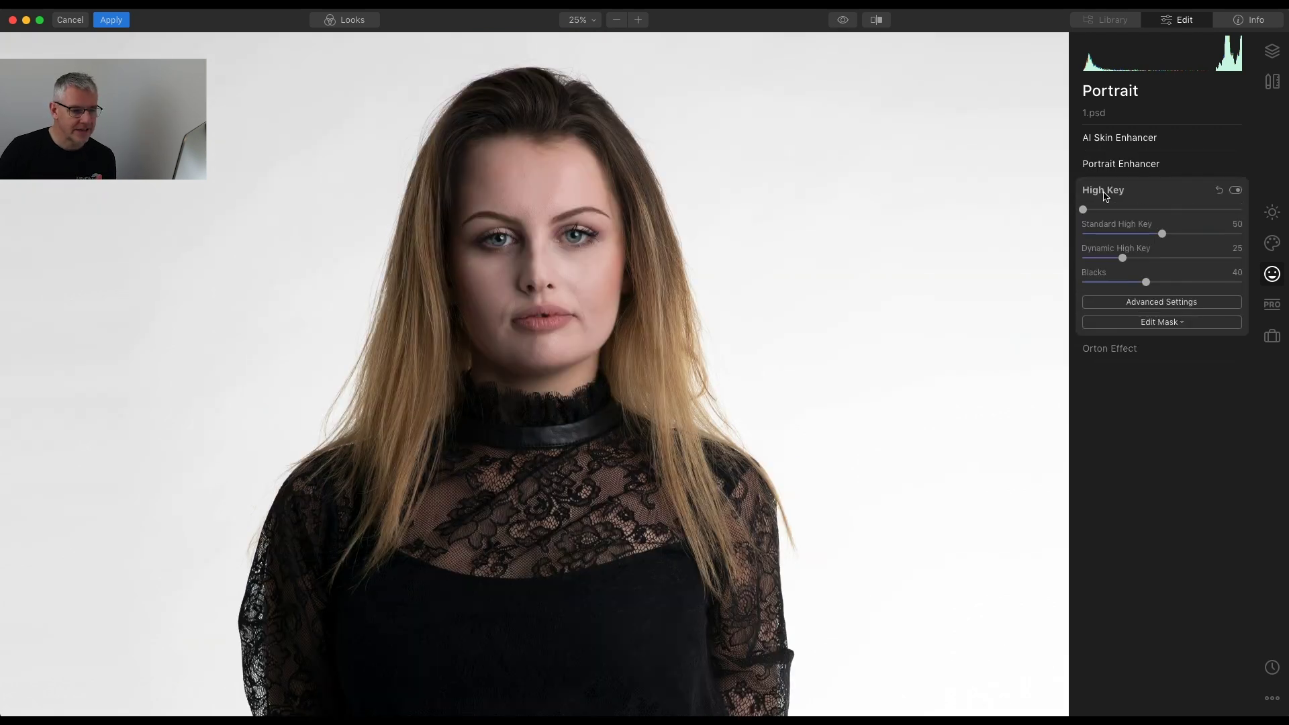
mouse_move(1084, 226)
left_mouse_down()
mouse_move(1199, 228)
mouse_move(1094, 225)
left_mouse_up()
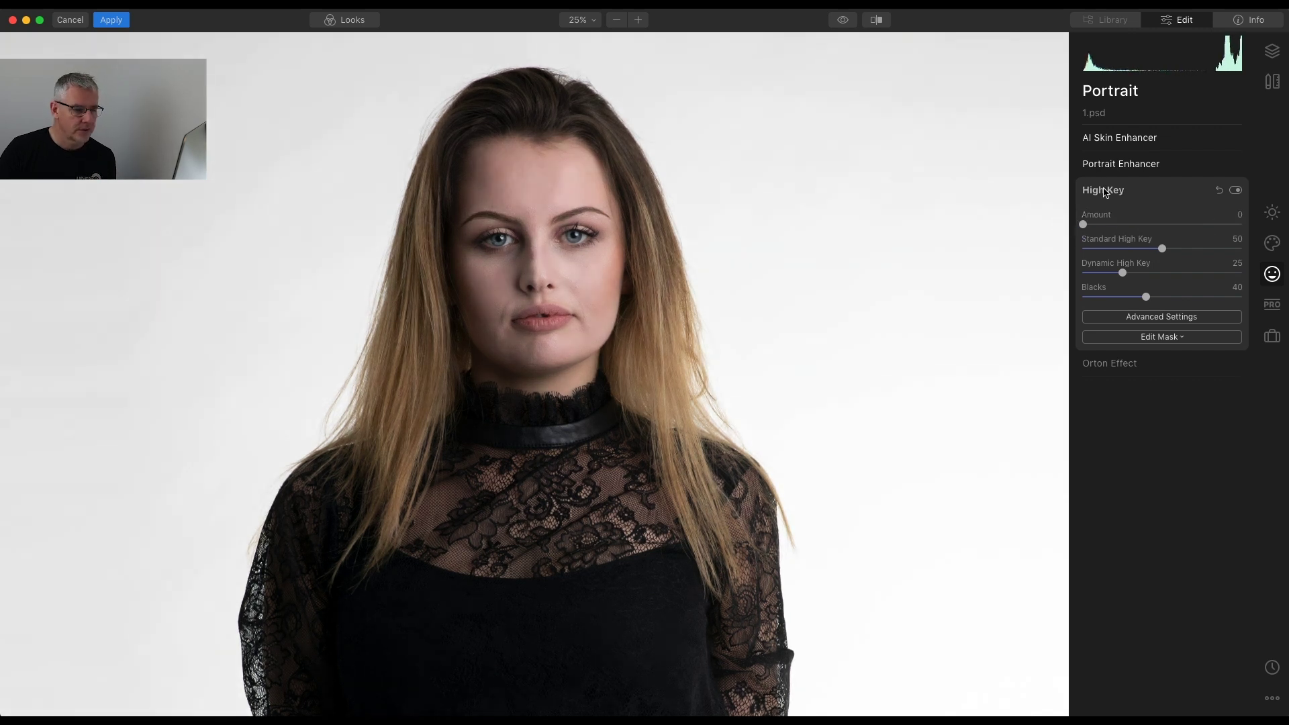
left_click(1103, 190)
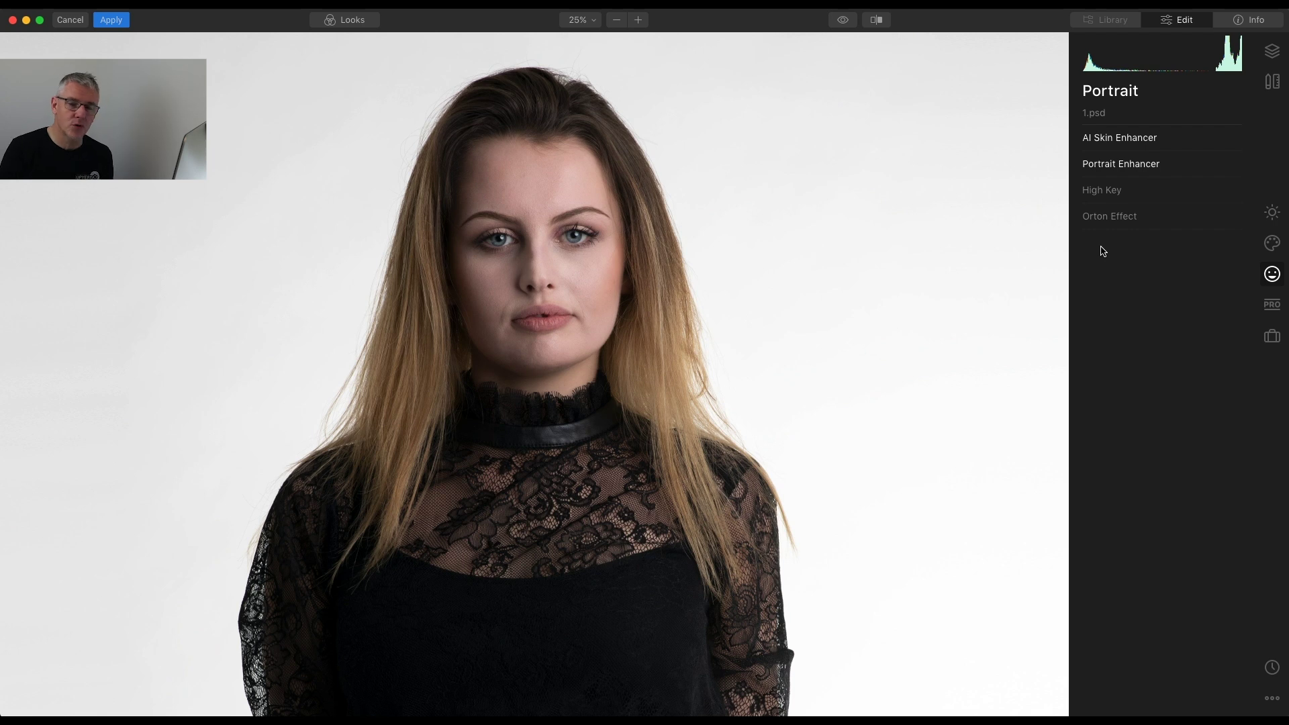
Apply the Orton Effect to the portrait with an amount of 6.
left_click(1101, 217)
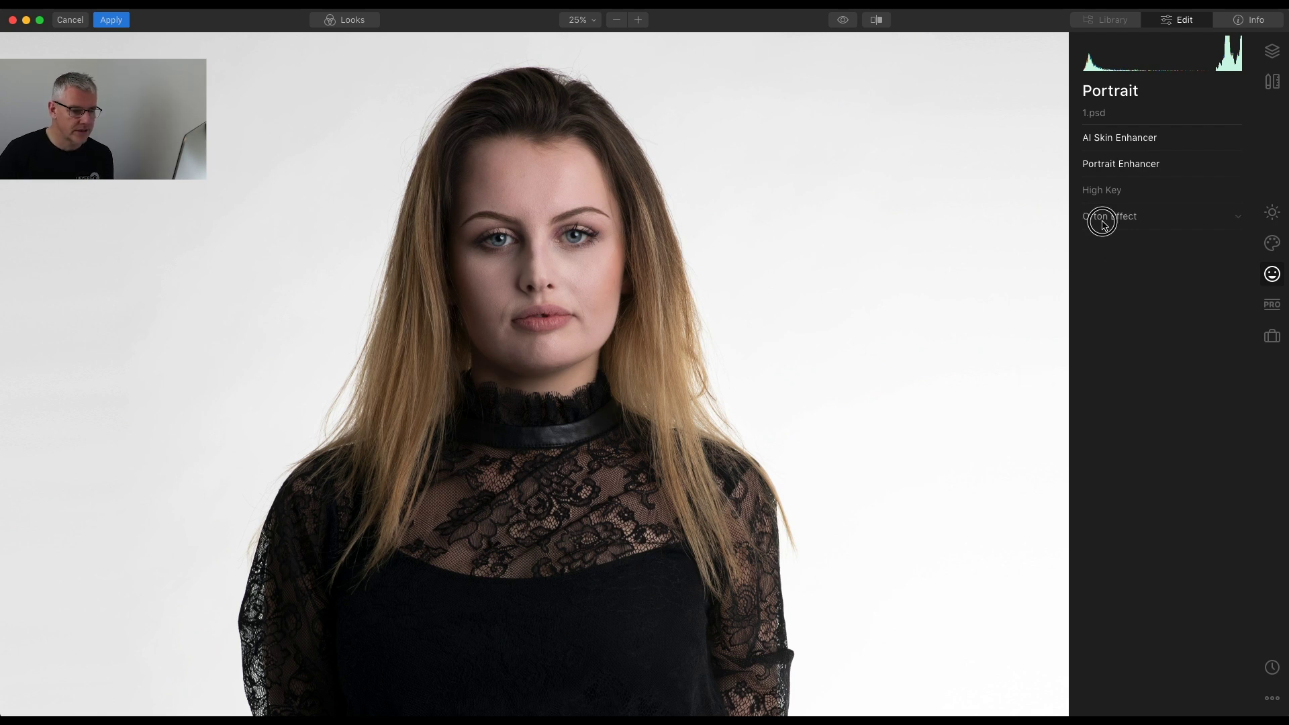
left_click_drag(1087, 267, 1095, 268)
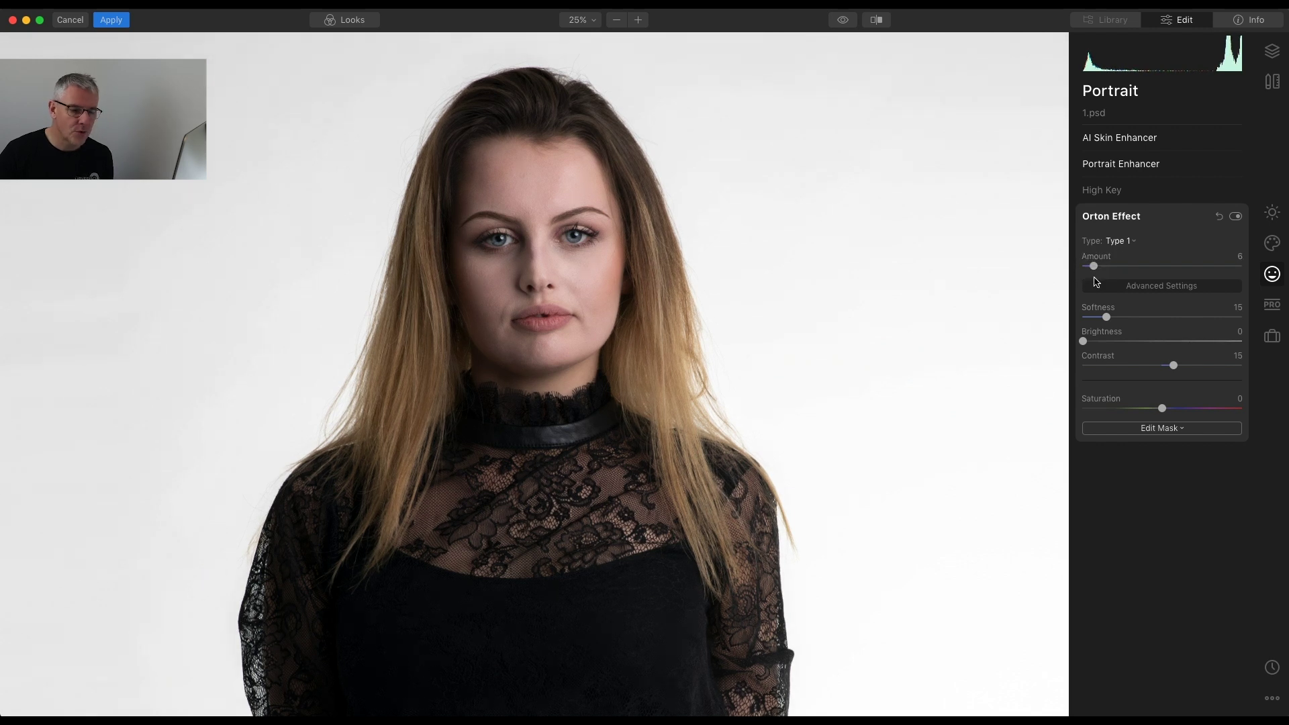
Mask the Orton Effect off the eyes, nostrils and lips with a size 20 erasing brush, and check the mask.
left_click(1167, 430)
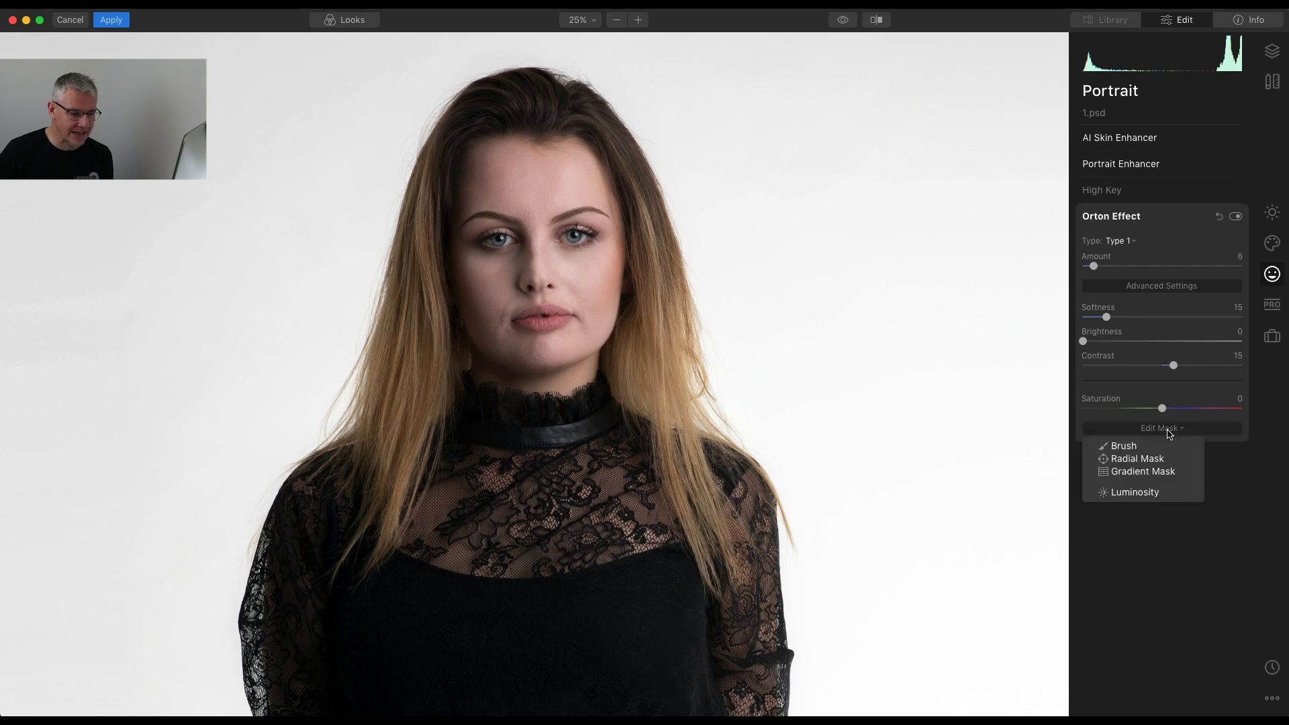
left_click(1154, 451)
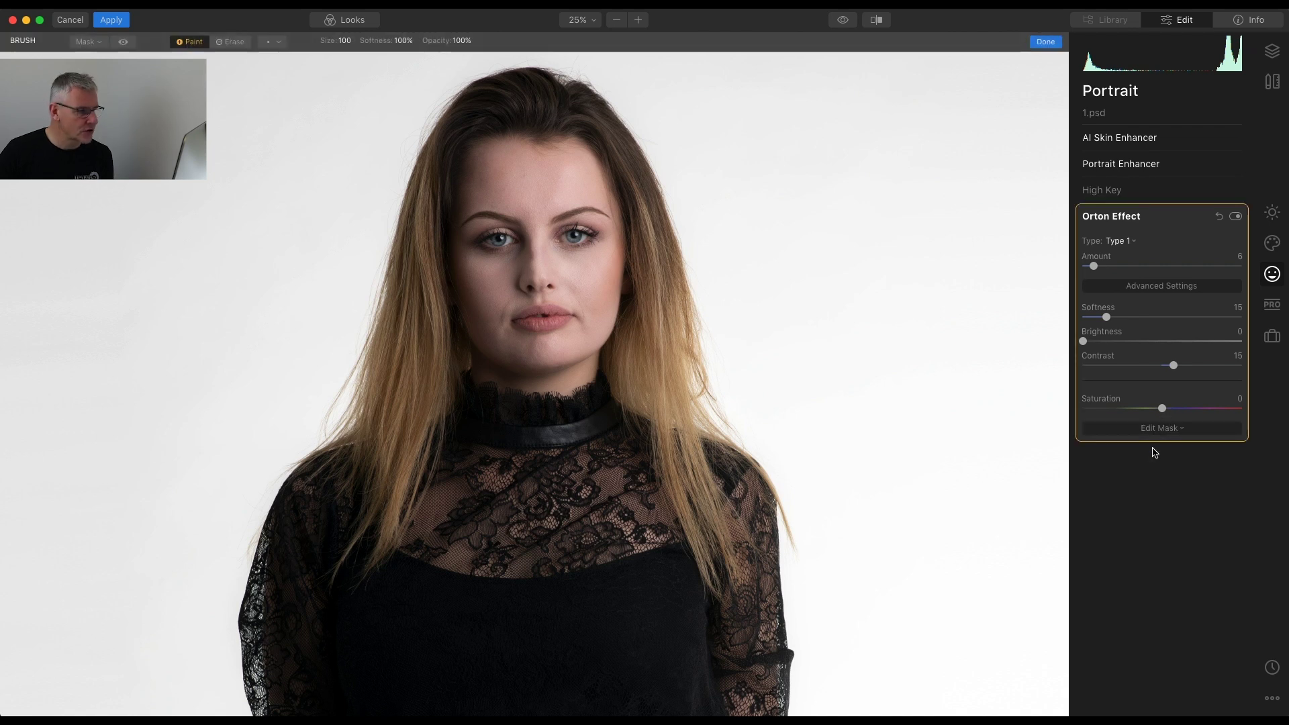
left_click(230, 44)
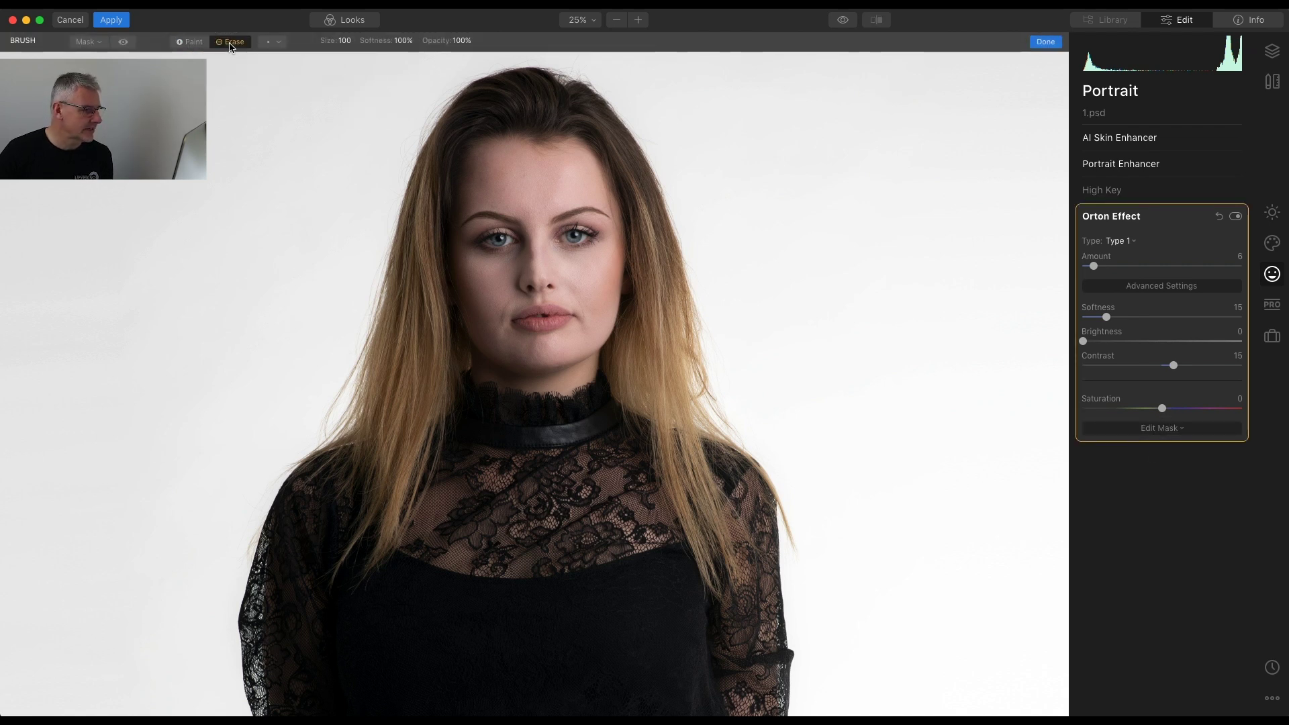
left_click(343, 40)
left_click_drag(354, 57, 334, 57)
mouse_move(569, 236)
left_mouse_down()
mouse_move(590, 235)
mouse_move(569, 237)
left_mouse_up()
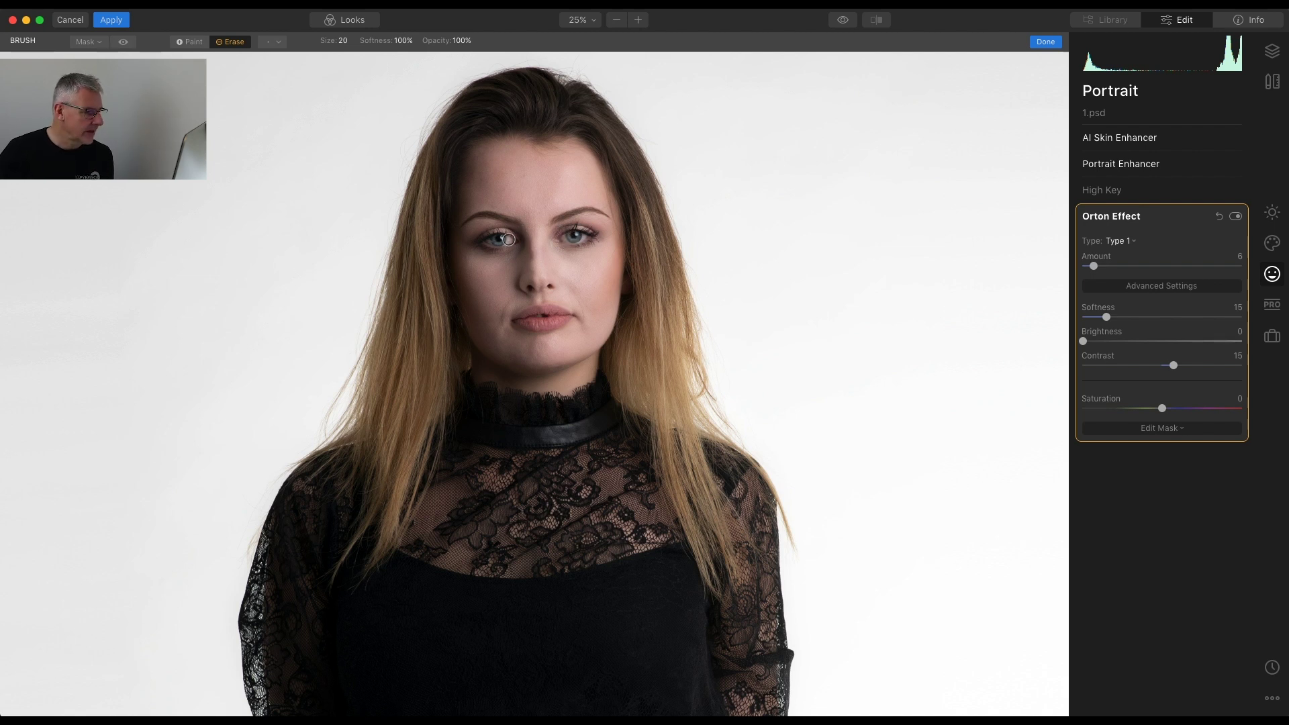
mouse_move(502, 239)
left_mouse_down()
mouse_move(489, 241)
mouse_move(511, 239)
left_mouse_up()
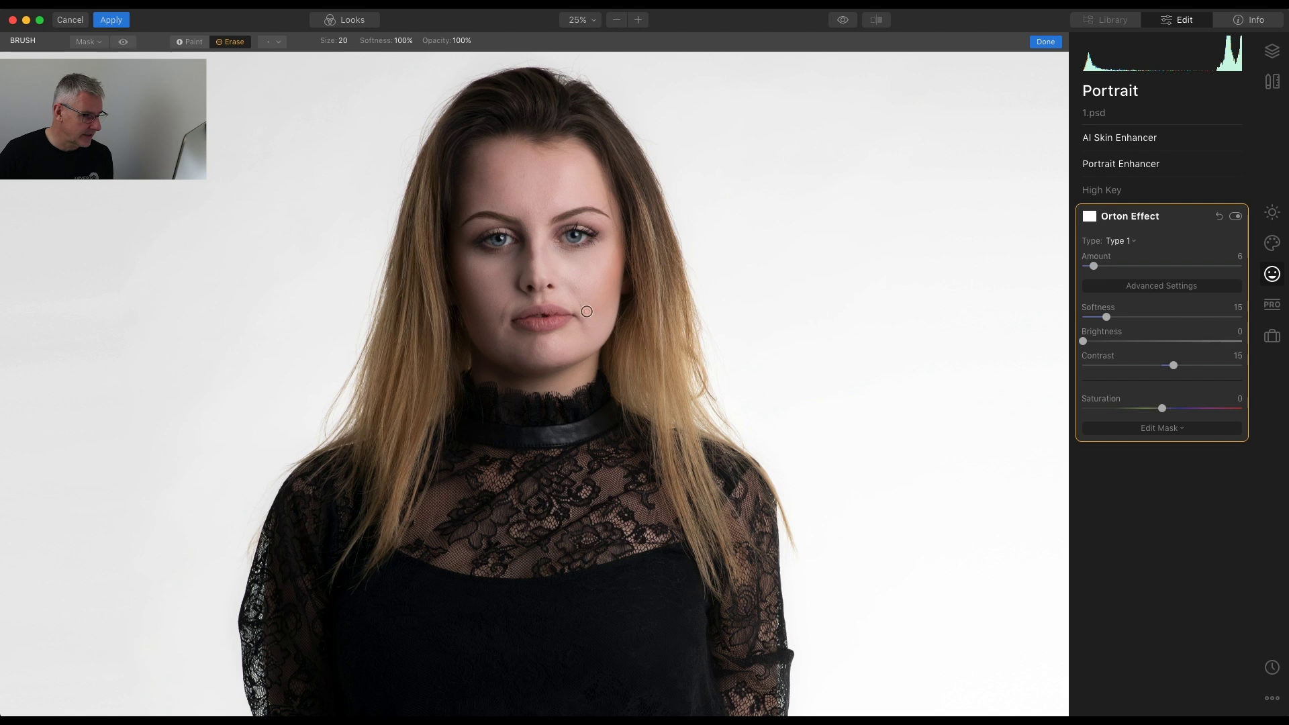
mouse_move(558, 321)
left_mouse_down()
mouse_move(522, 322)
mouse_move(568, 315)
mouse_move(532, 291)
mouse_move(550, 288)
left_mouse_up()
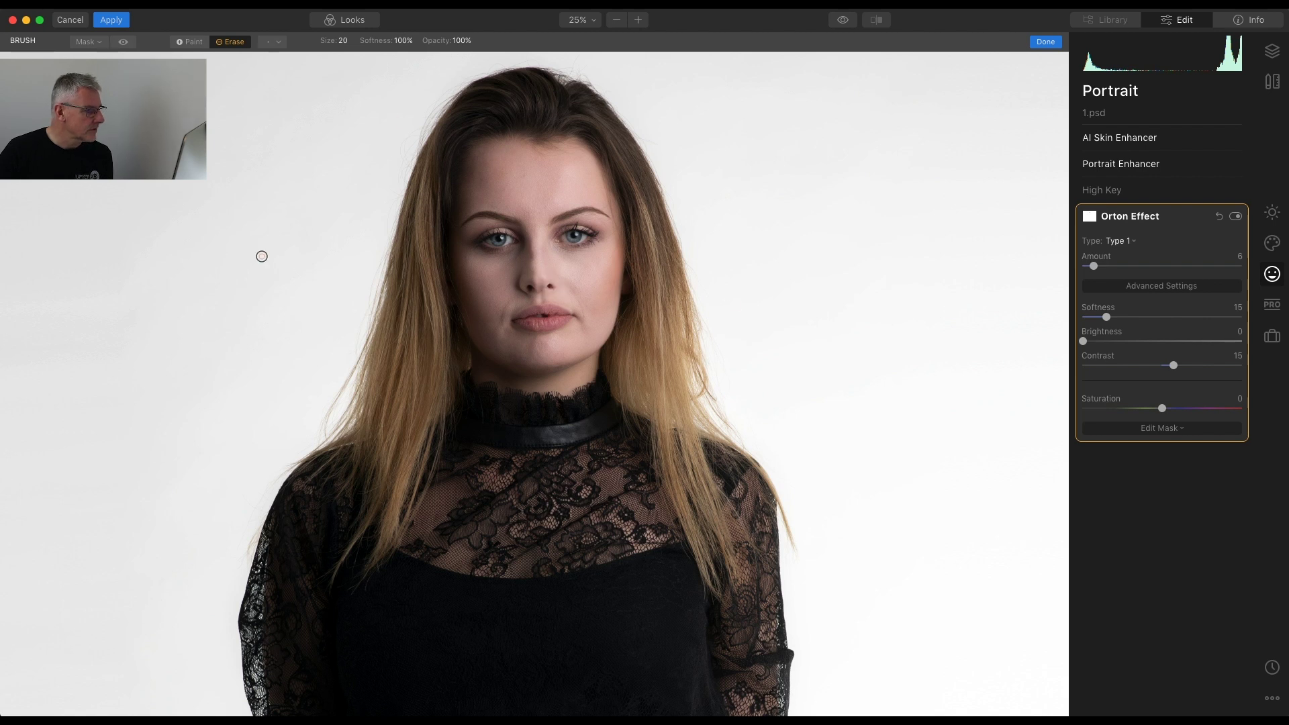
left_click(124, 42)
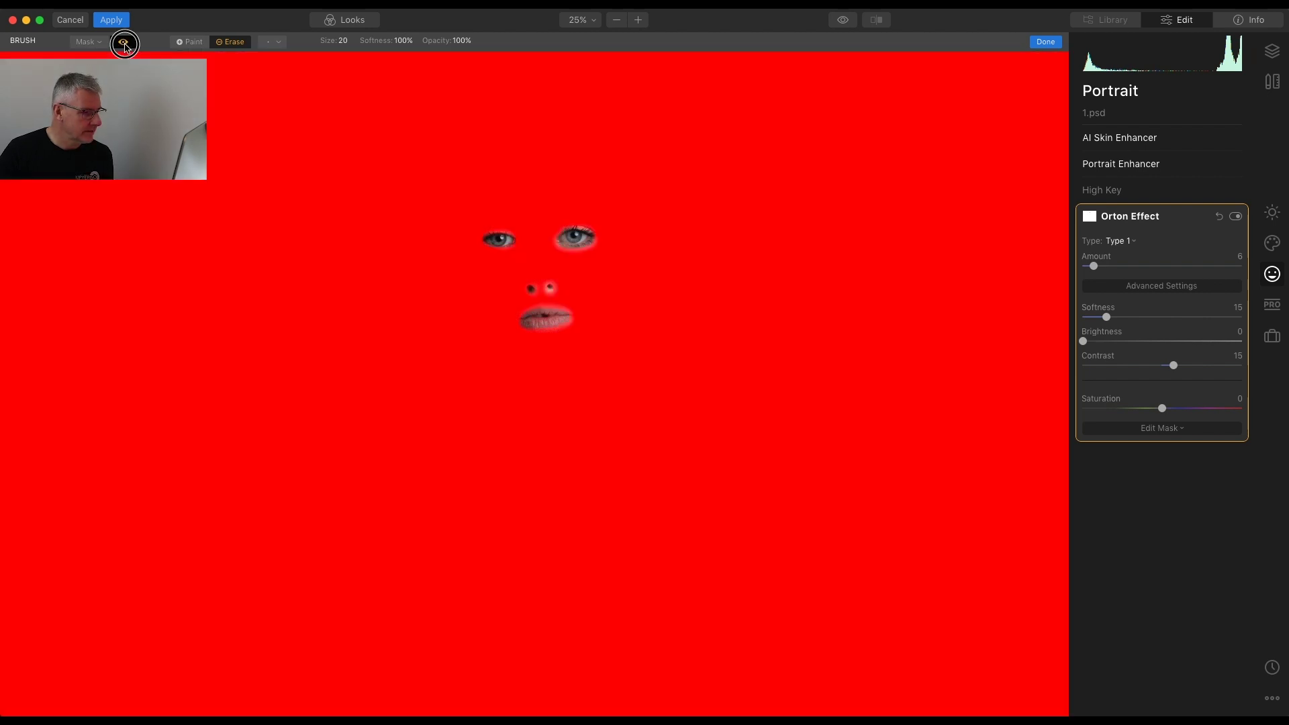
left_click(123, 43)
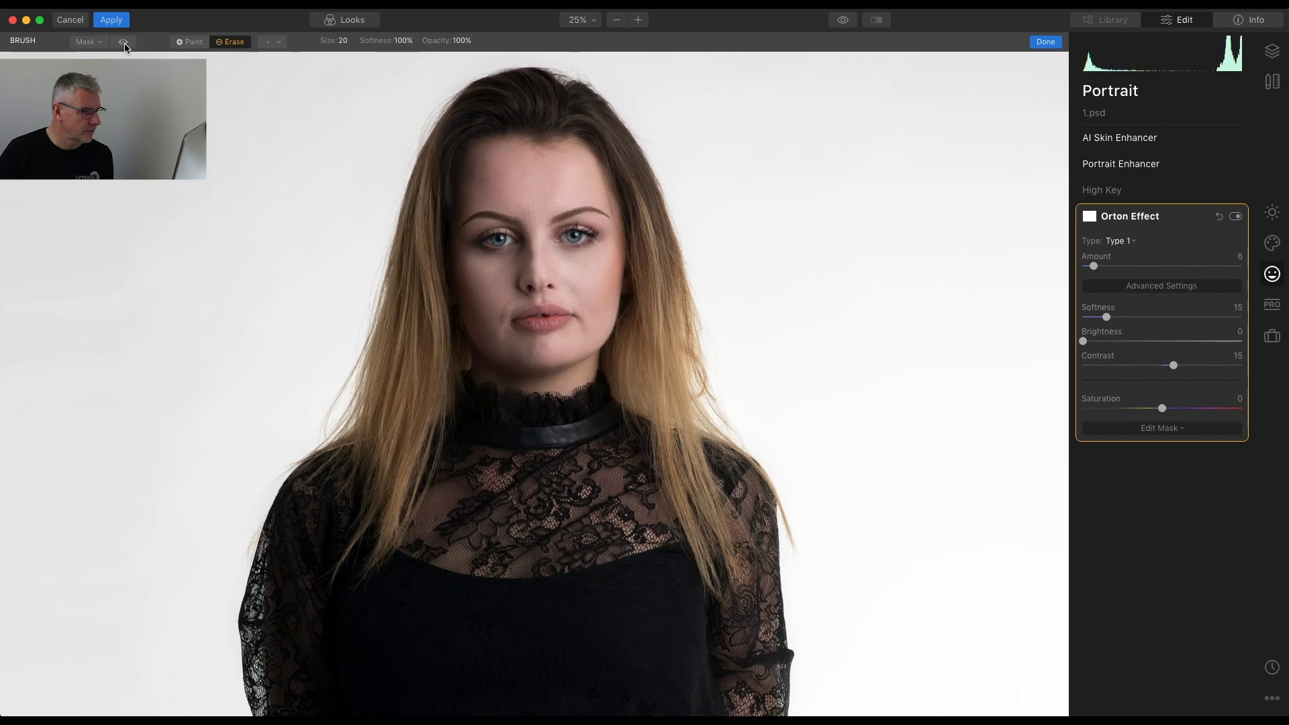
left_click(1176, 428)
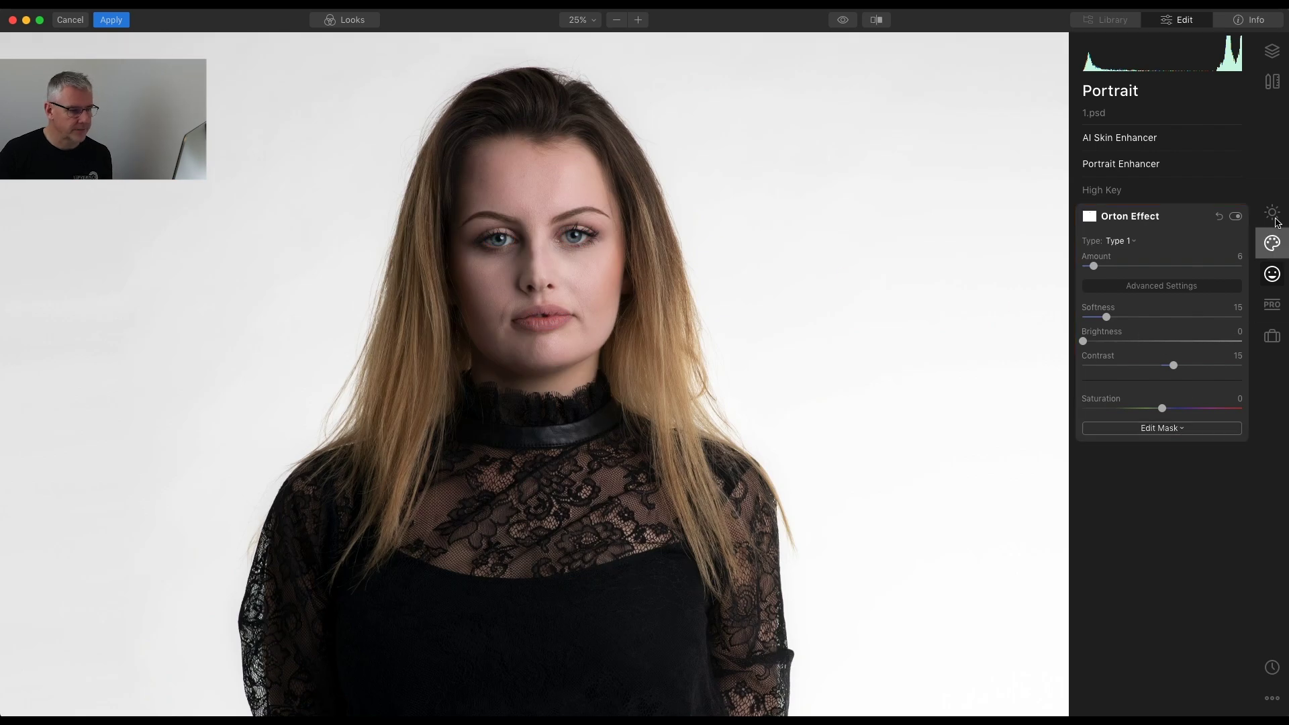
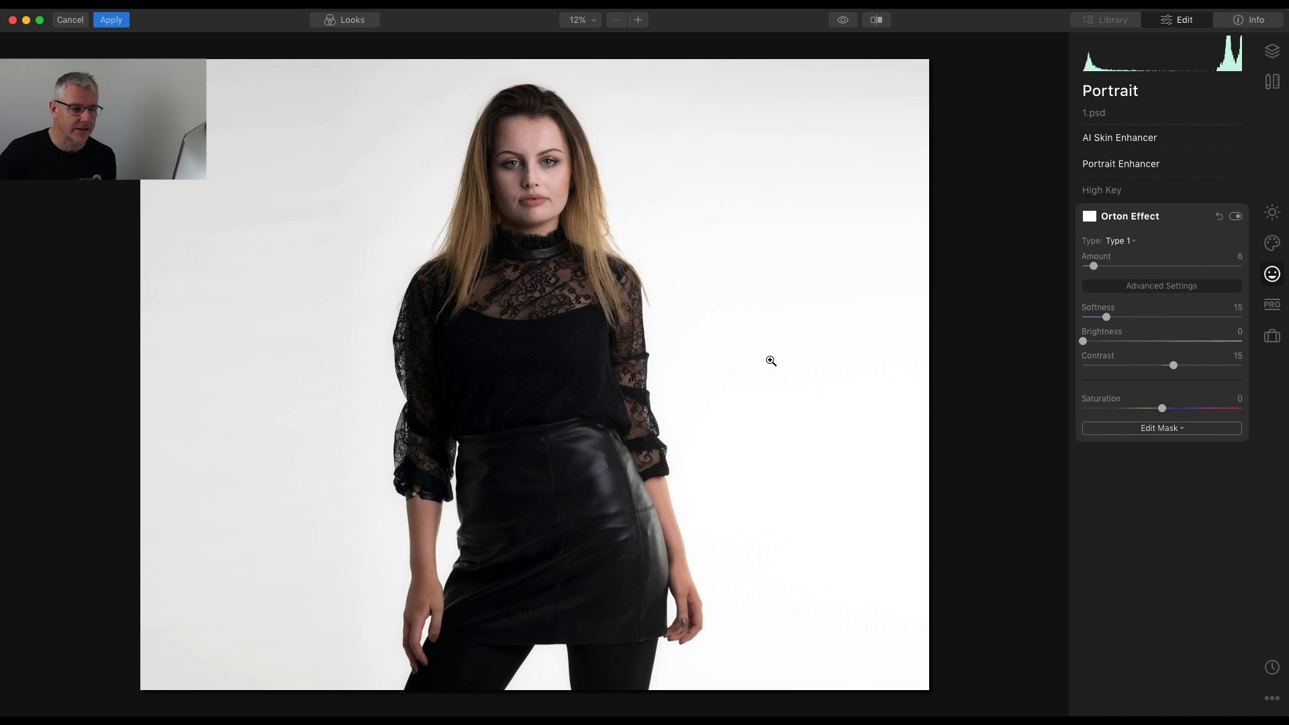
Create a new stamped layer above 1.psd.
left_click(1273, 56)
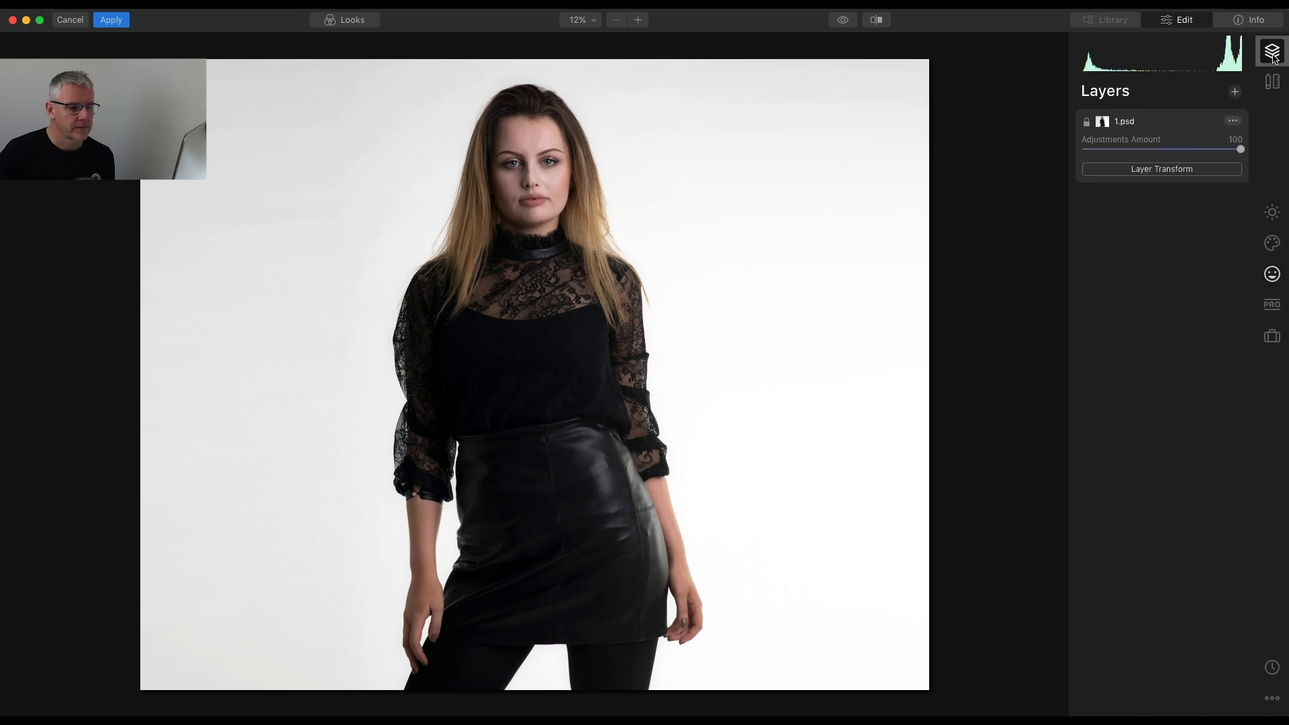
left_click(1234, 92)
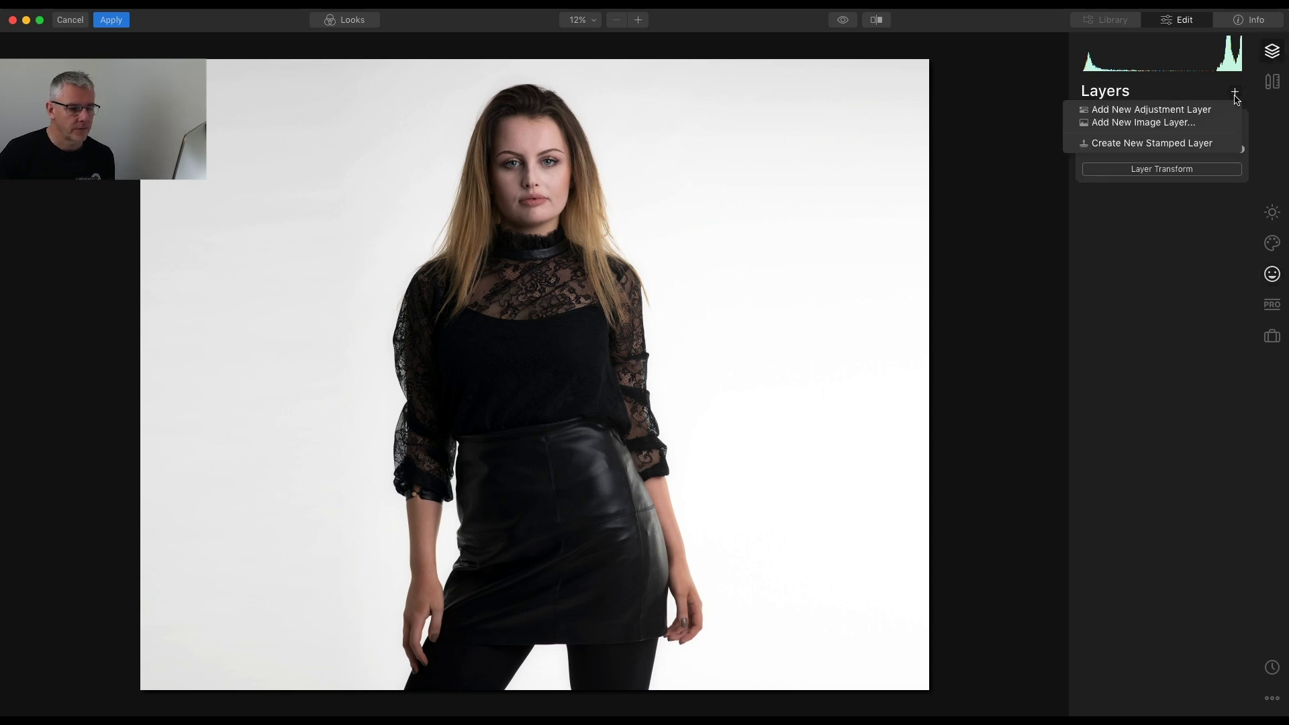
left_click(1175, 145)
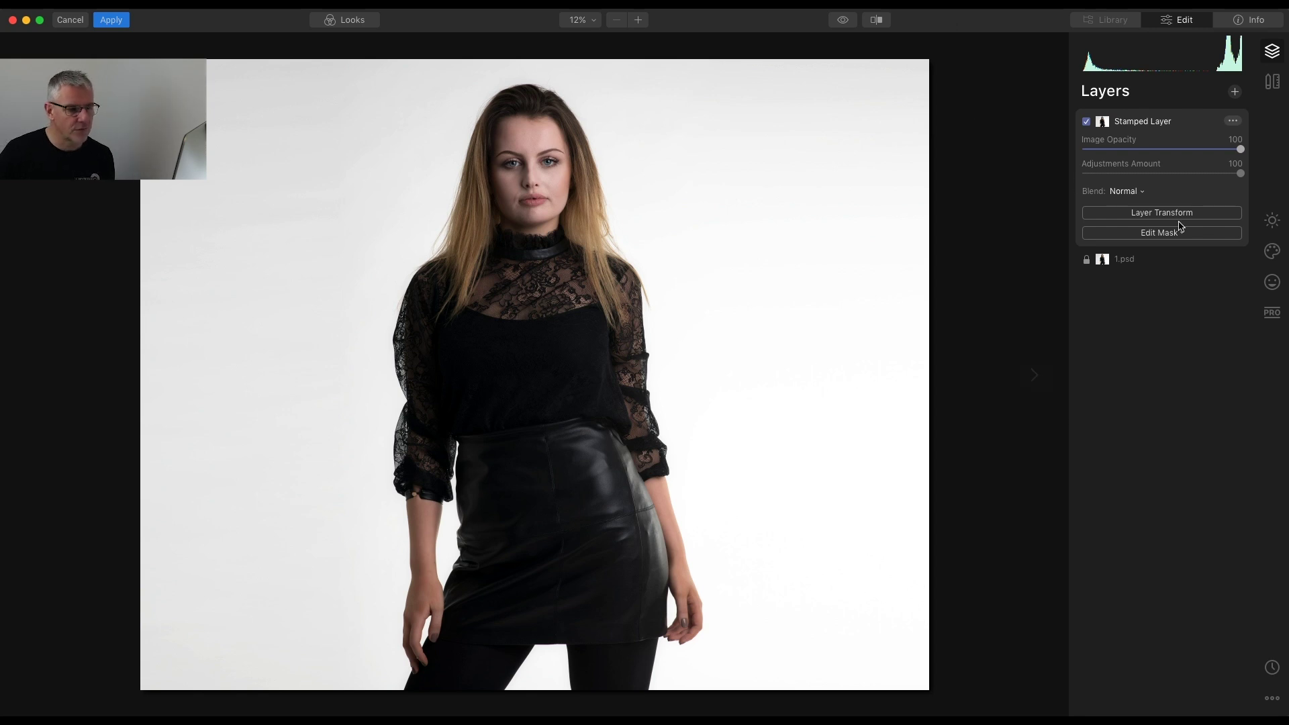
Apply AI Enhance to the stamped layer with AI Accent set to 7.
left_click(1167, 124)
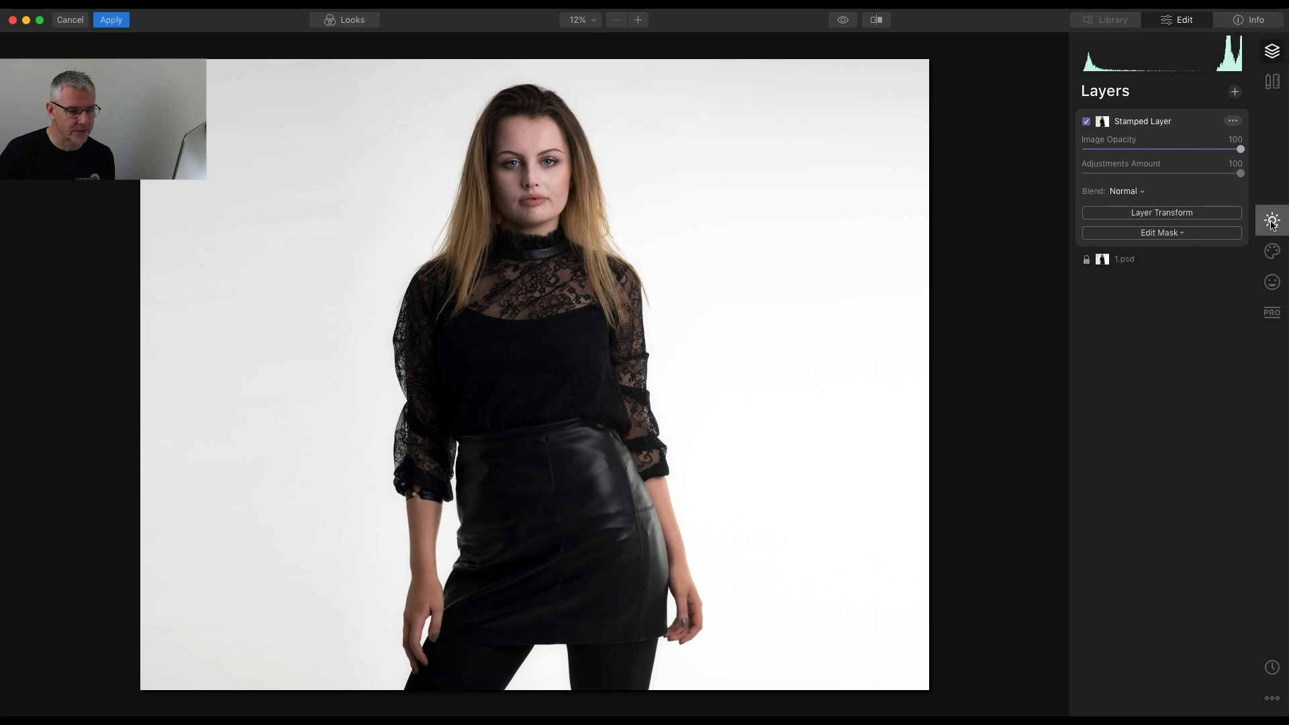
left_click(1272, 250)
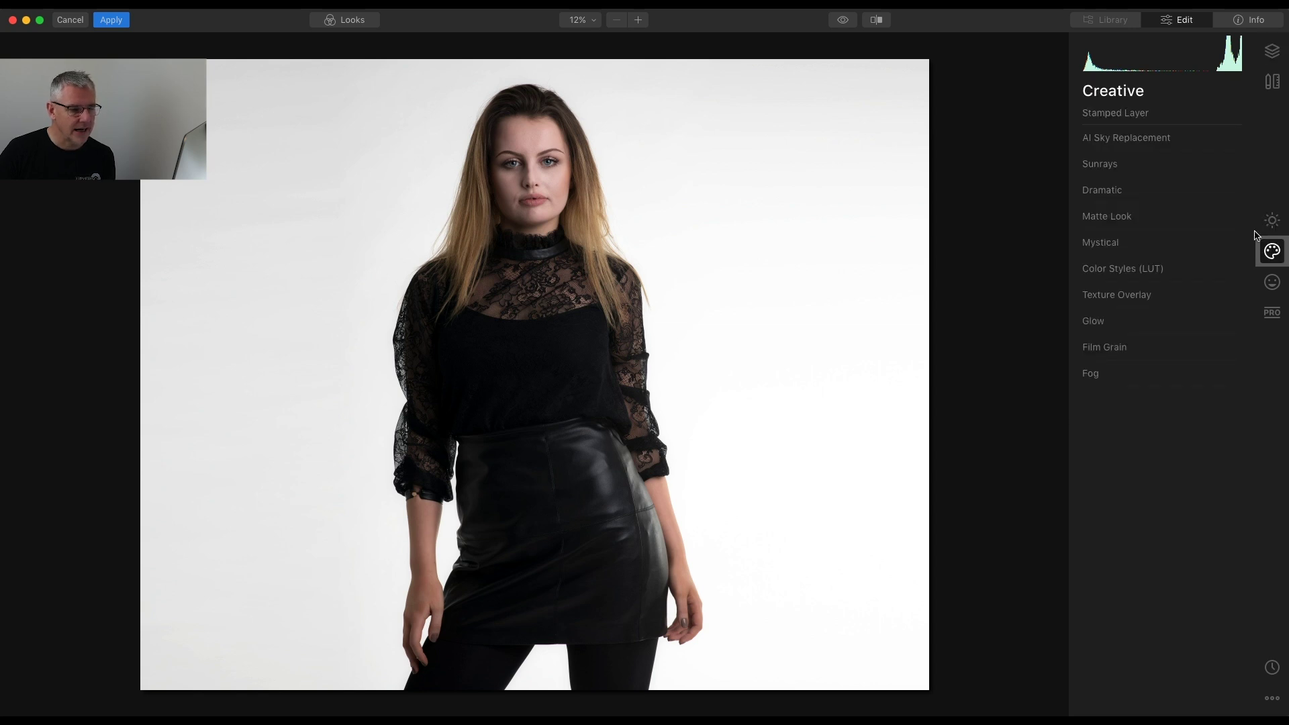
left_click(1272, 220)
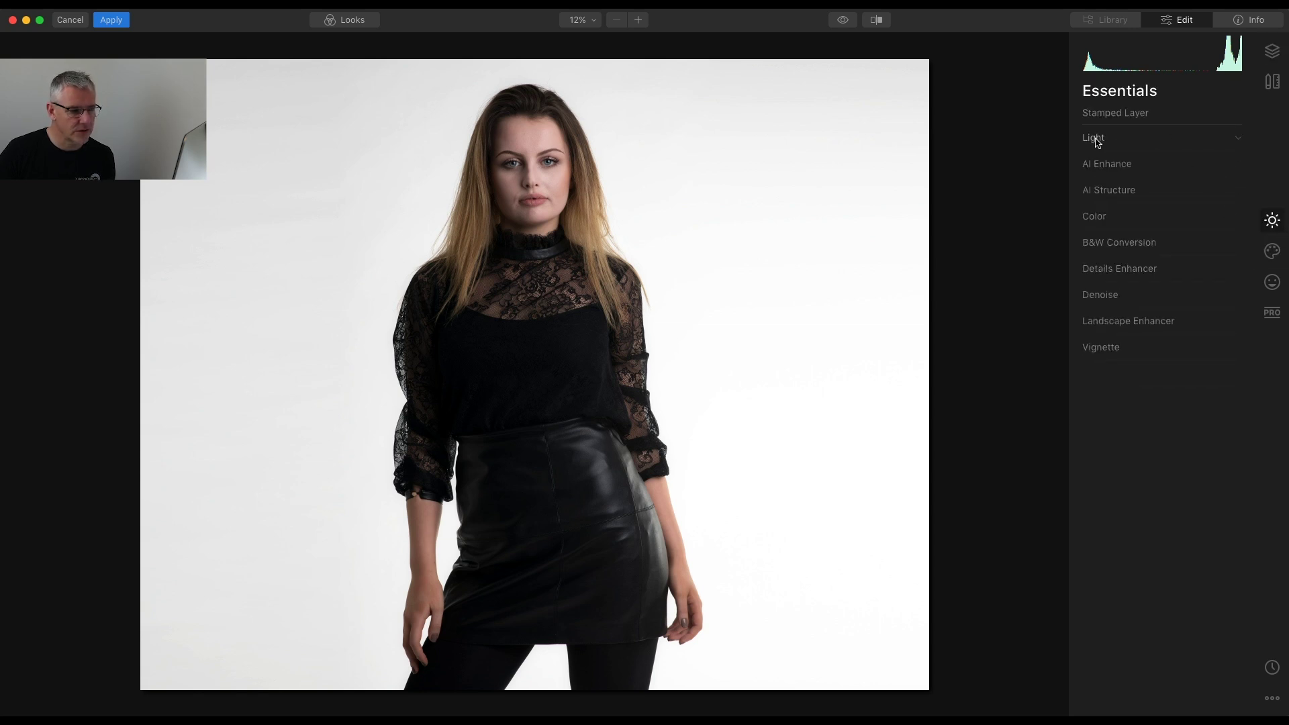
left_click(1105, 165)
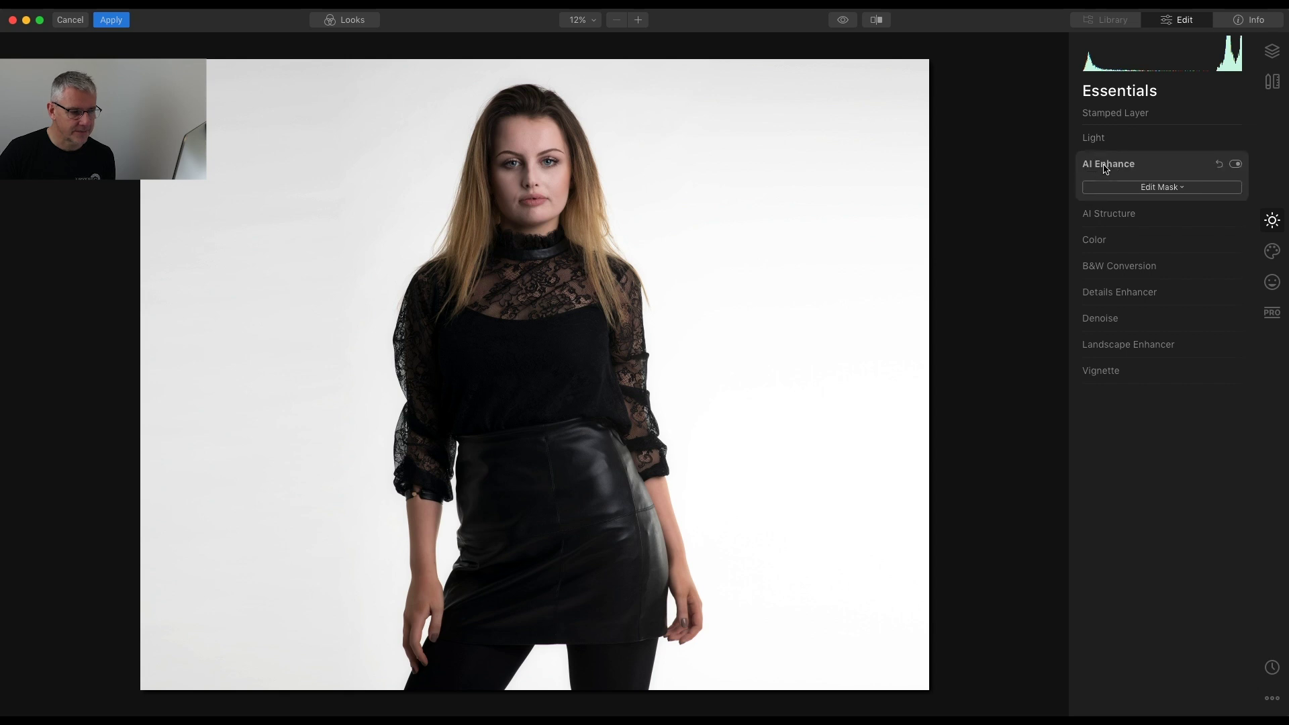
left_click(1086, 198)
left_click_drag(1087, 201, 1100, 201)
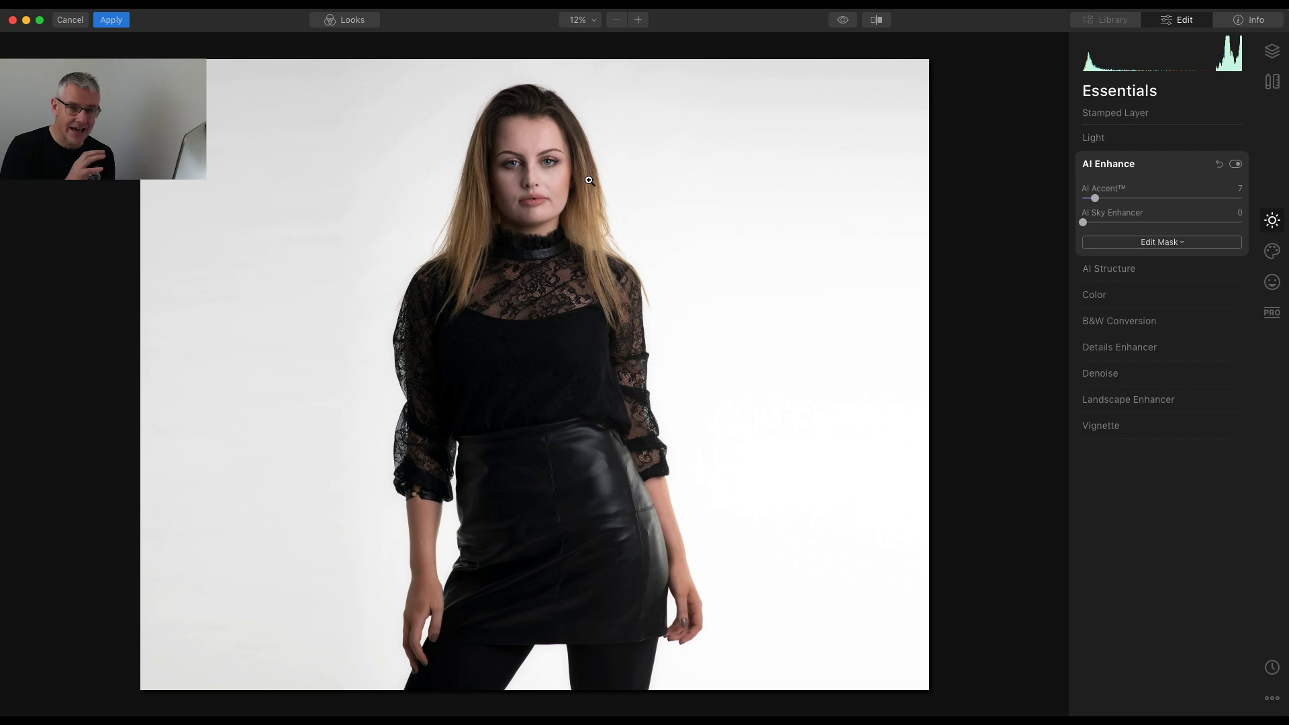
left_click(1108, 164)
Raise the AI Structure amount slightly on the stamped layer and compare the portrait with the original.
left_click(1115, 195)
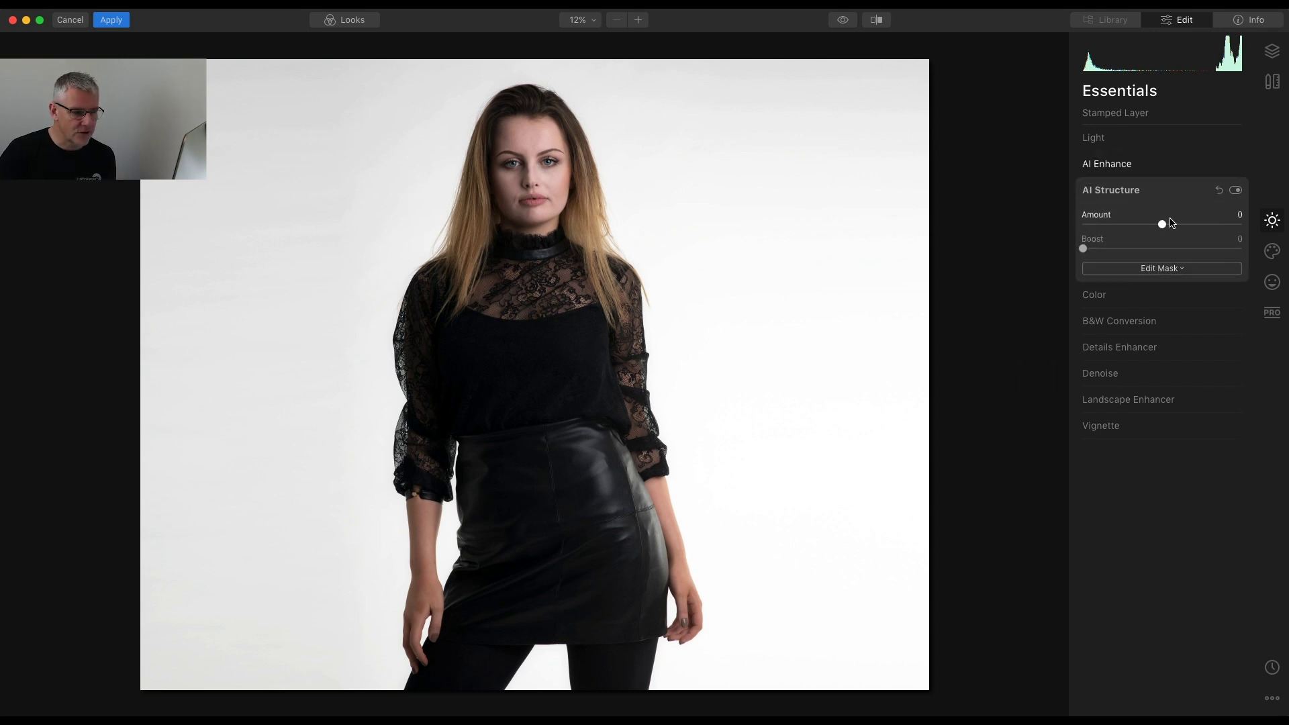
left_click(1164, 226)
left_click_drag(1164, 228, 1166, 228)
left_click(1120, 191)
left_click(847, 27)
left_click(846, 26)
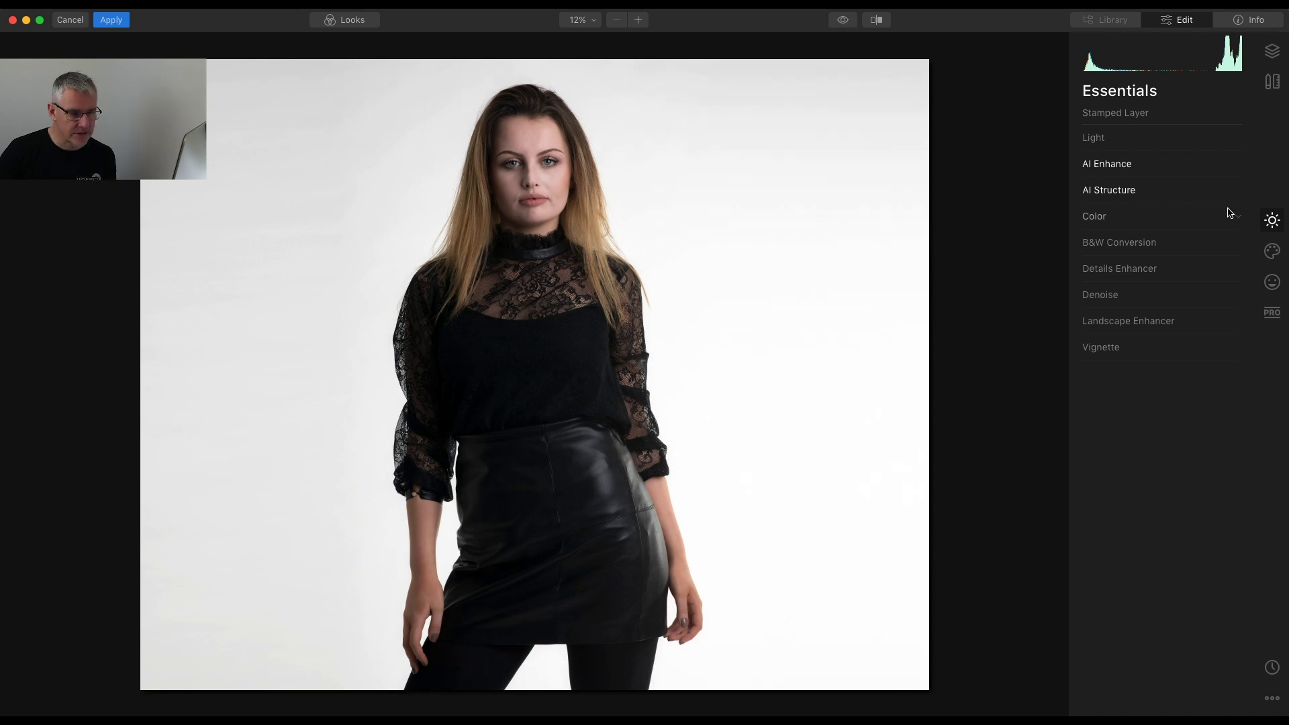
Replace the white studio background with Blue Sky 4 using AI Sky Replacement, and set Relight Scene to 1.
left_click(1274, 253)
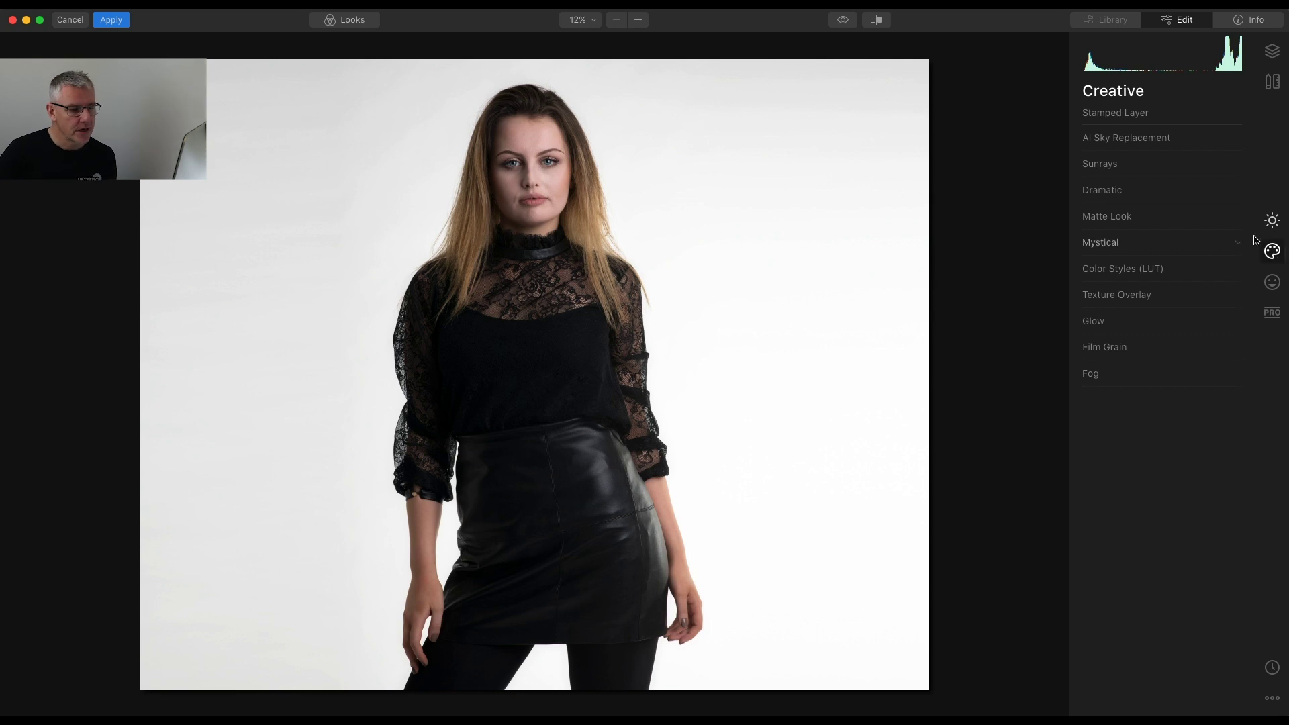
left_click(1144, 145)
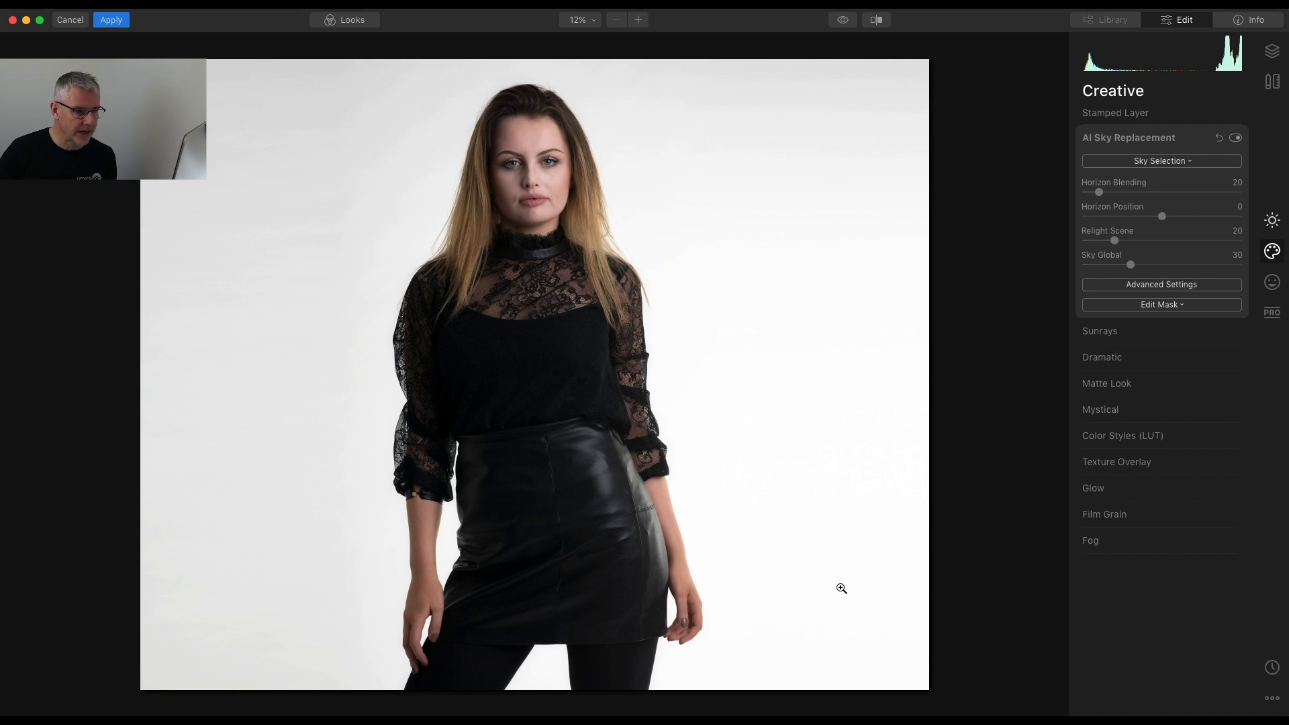
left_click(1168, 161)
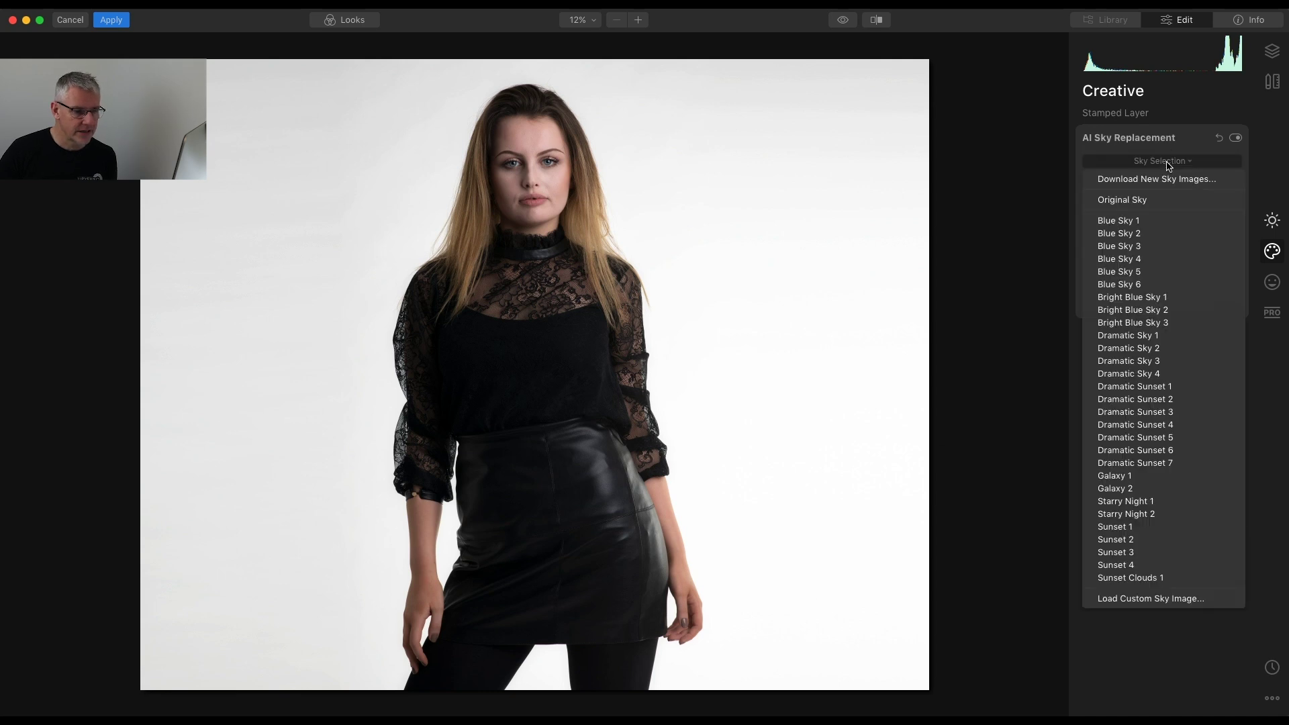
left_click(1115, 259)
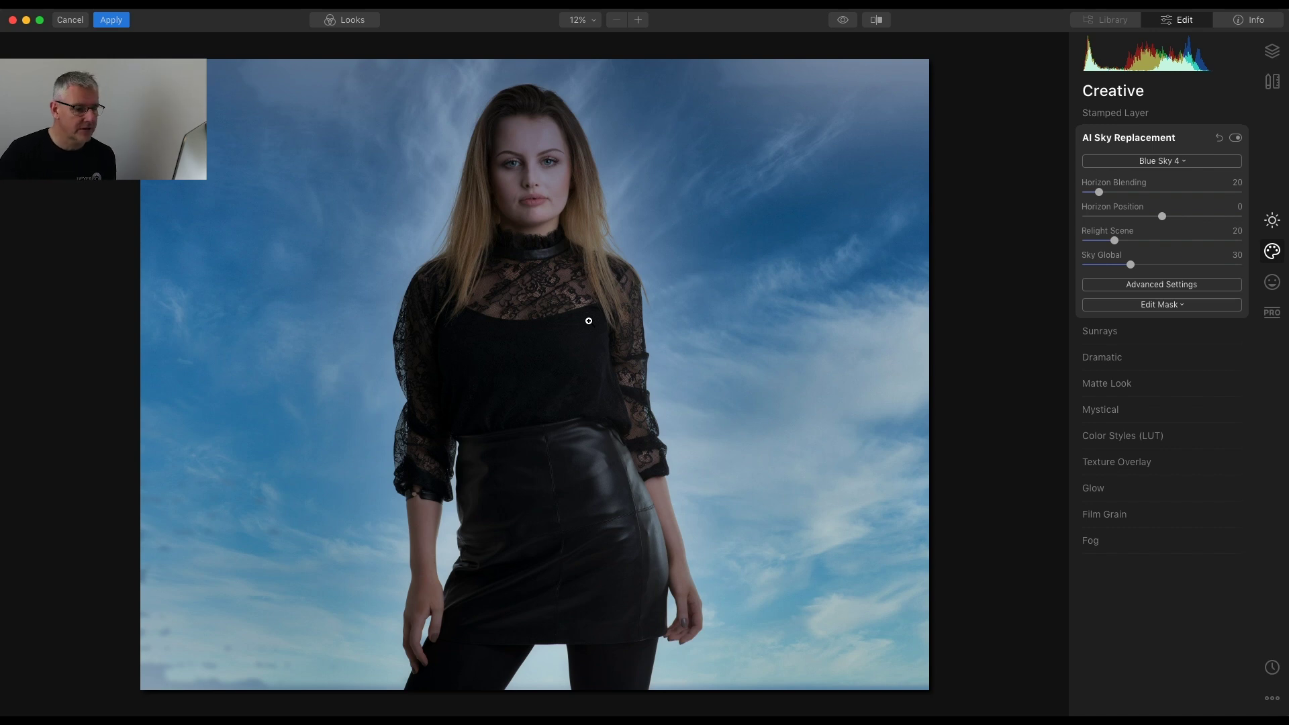
left_click(1114, 240)
left_click_drag(1115, 240, 1086, 244)
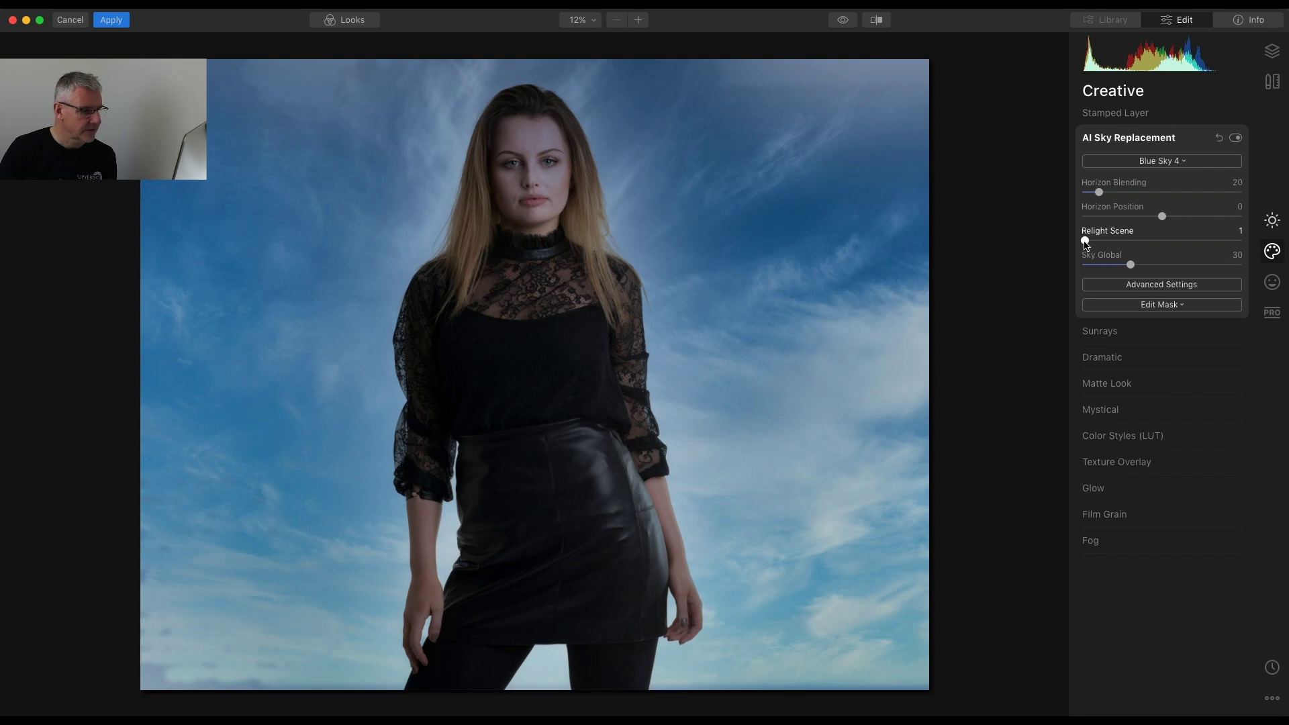
Set the replacement sky's Horizon Blending to 0, Horizon Position to -100 and Sky Global to 49.
left_click(1176, 285)
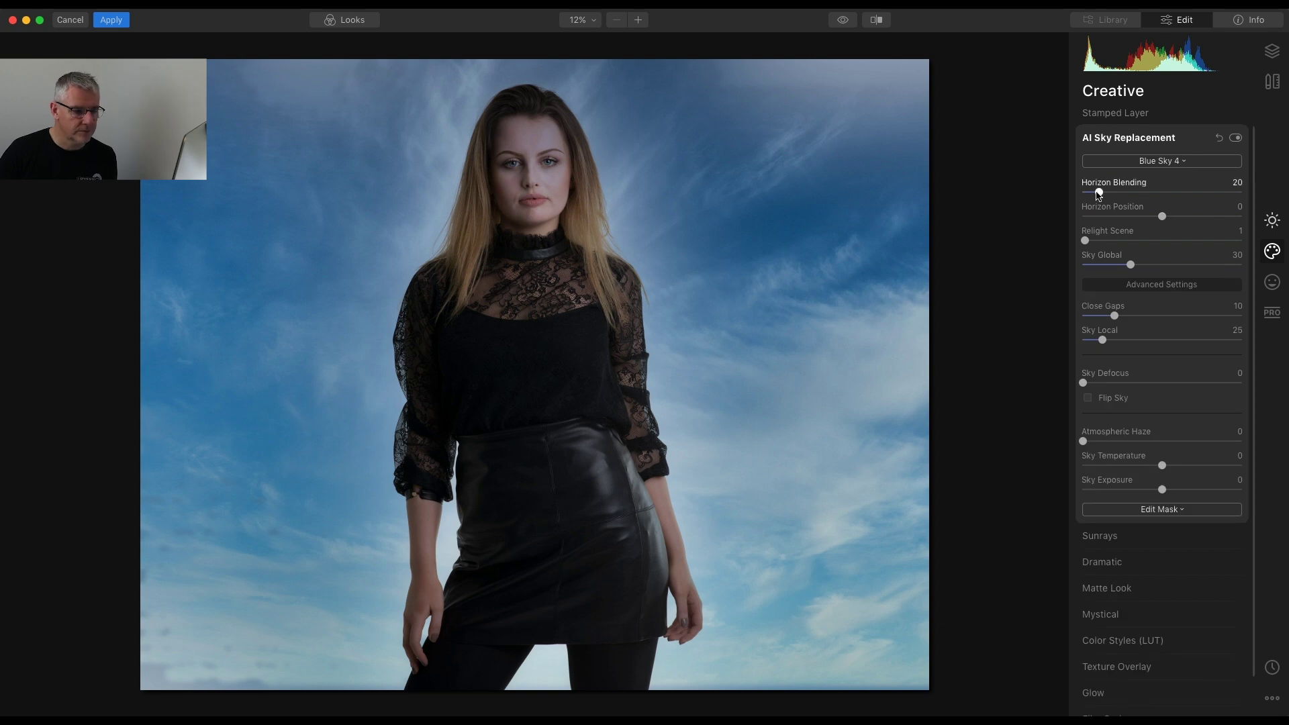
left_click_drag(1099, 194, 1077, 192)
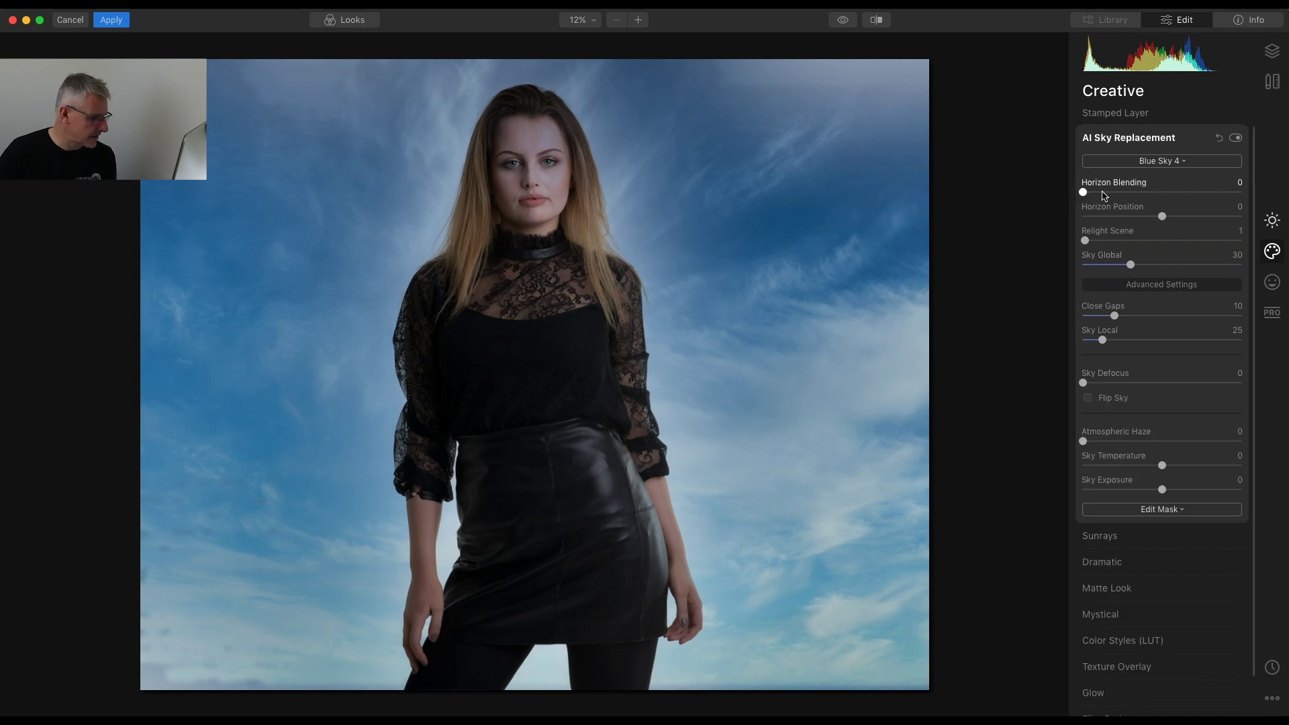
left_click_drag(1162, 215, 1081, 216)
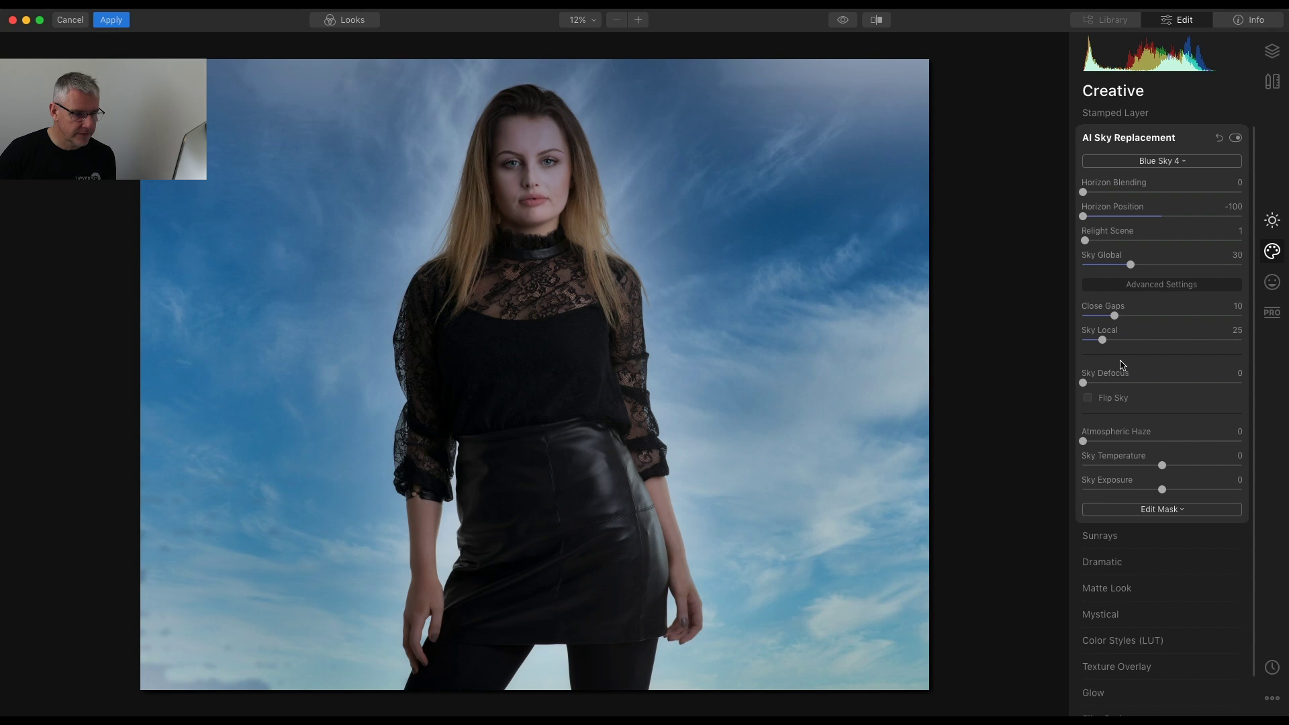
left_click(1131, 264)
left_click_drag(1131, 264, 1160, 264)
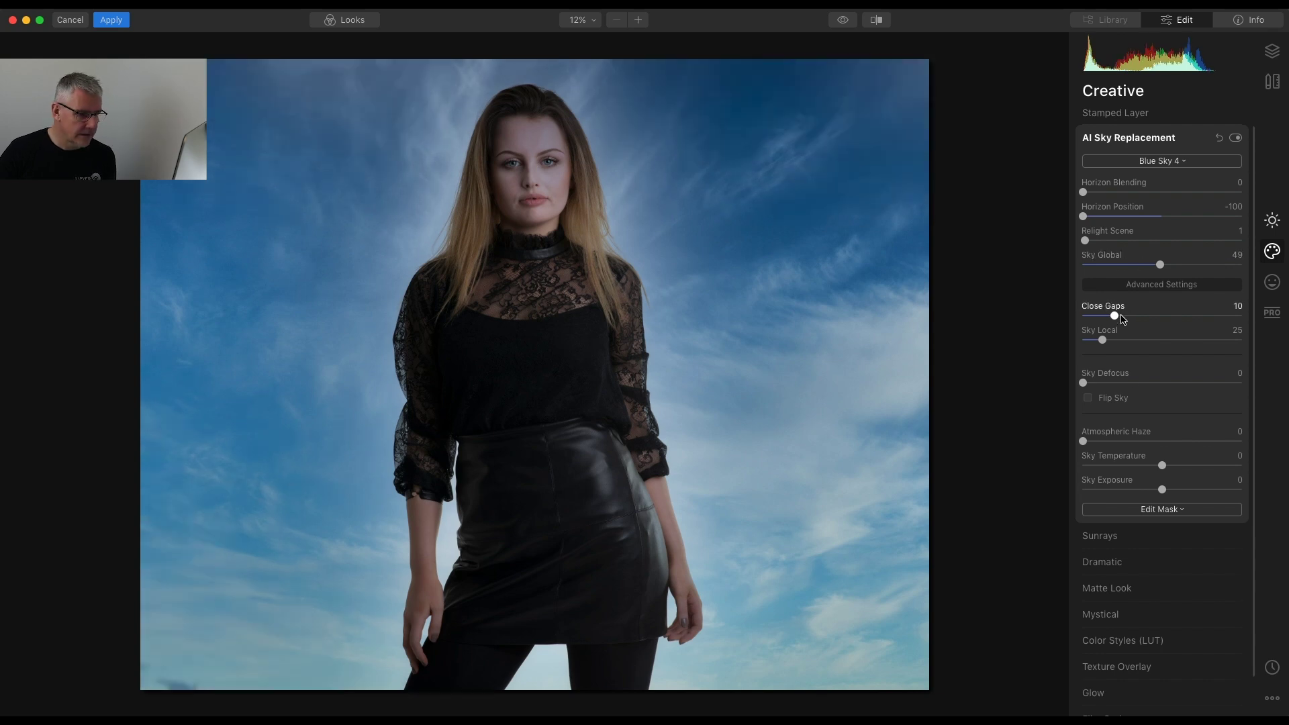
Refine the sky with Close Gaps 0, Sky Local 49, Sky Defocus 55, Atmospheric Haze 60 and Sky Temperature 14.
left_click_drag(1116, 316, 1127, 346)
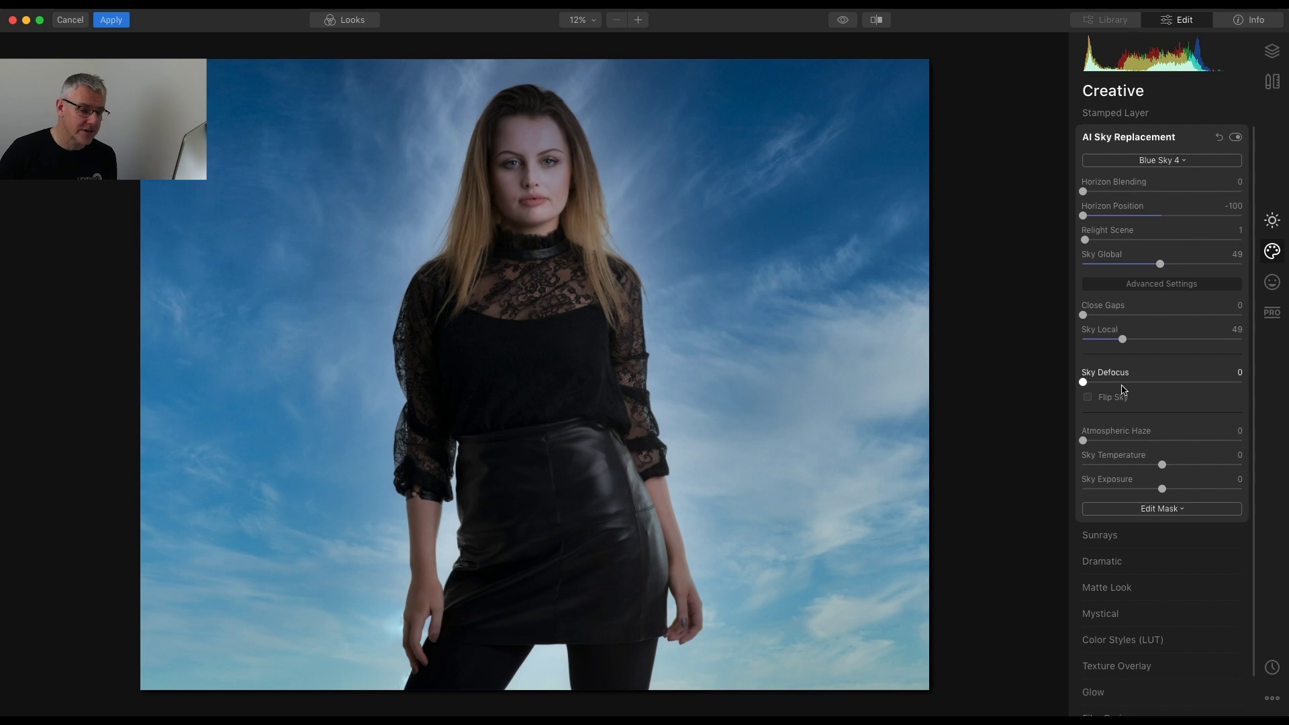
left_click_drag(1084, 382, 1172, 385)
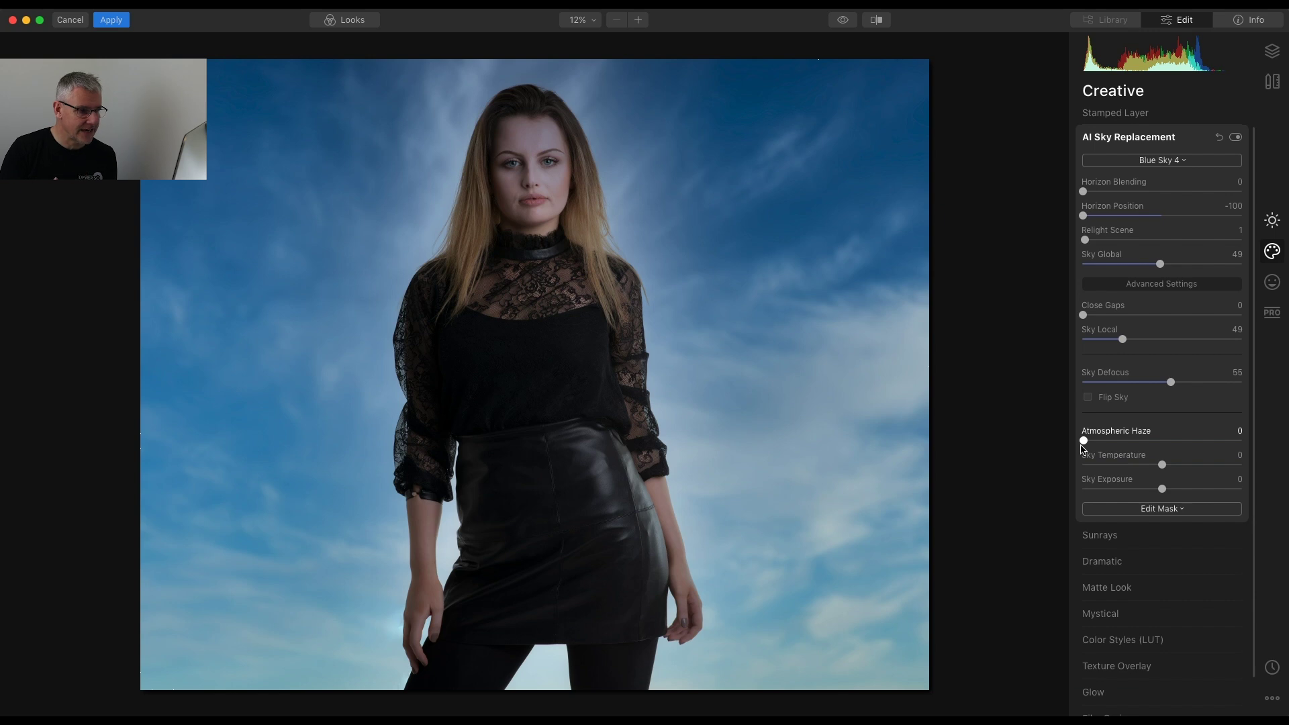
left_click_drag(1084, 440, 1180, 443)
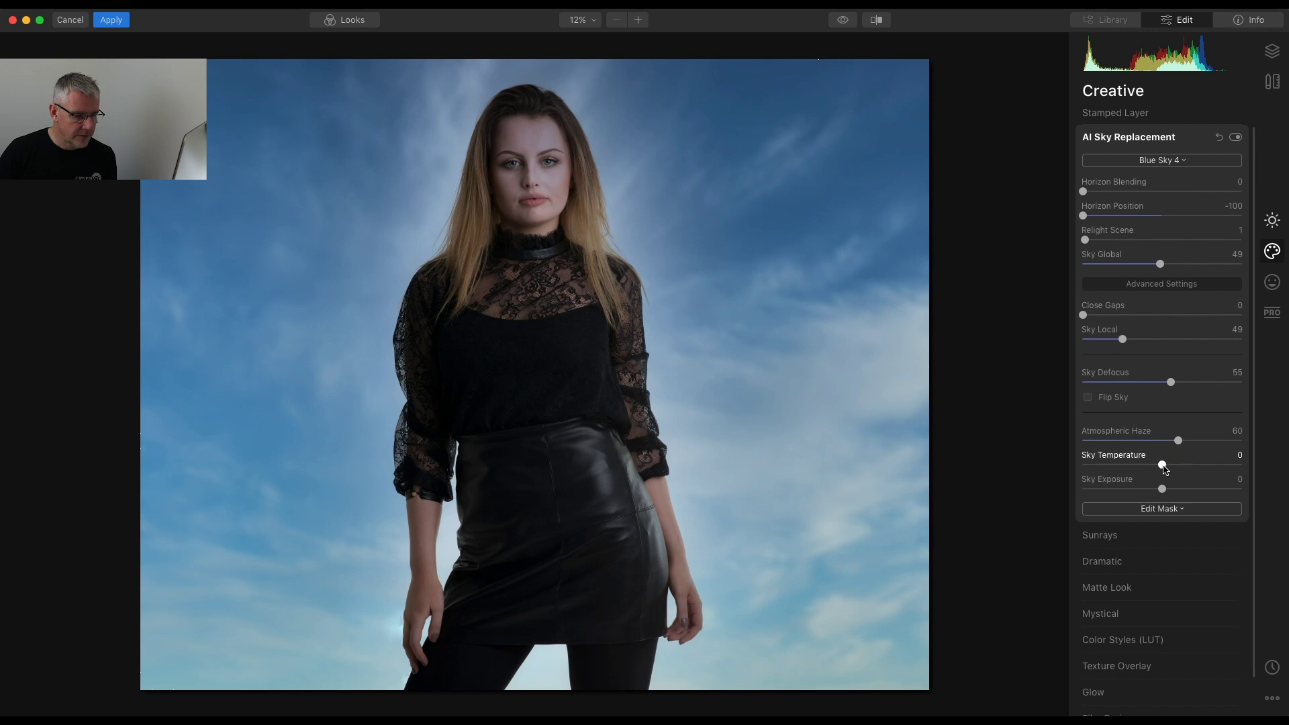
left_click_drag(1164, 468, 1177, 470)
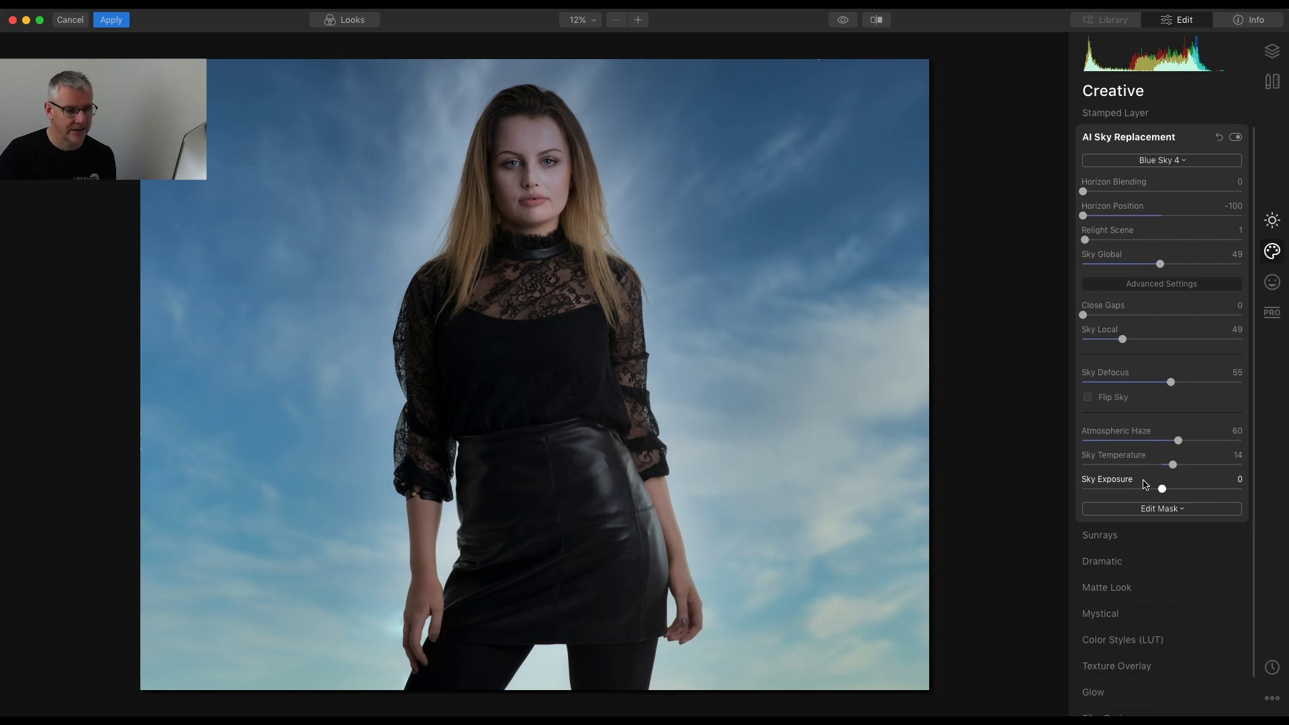
Mute and darken the blue tones with the Color filter, setting blue Saturation to -39 and Luminance to -48.
left_click(1272, 220)
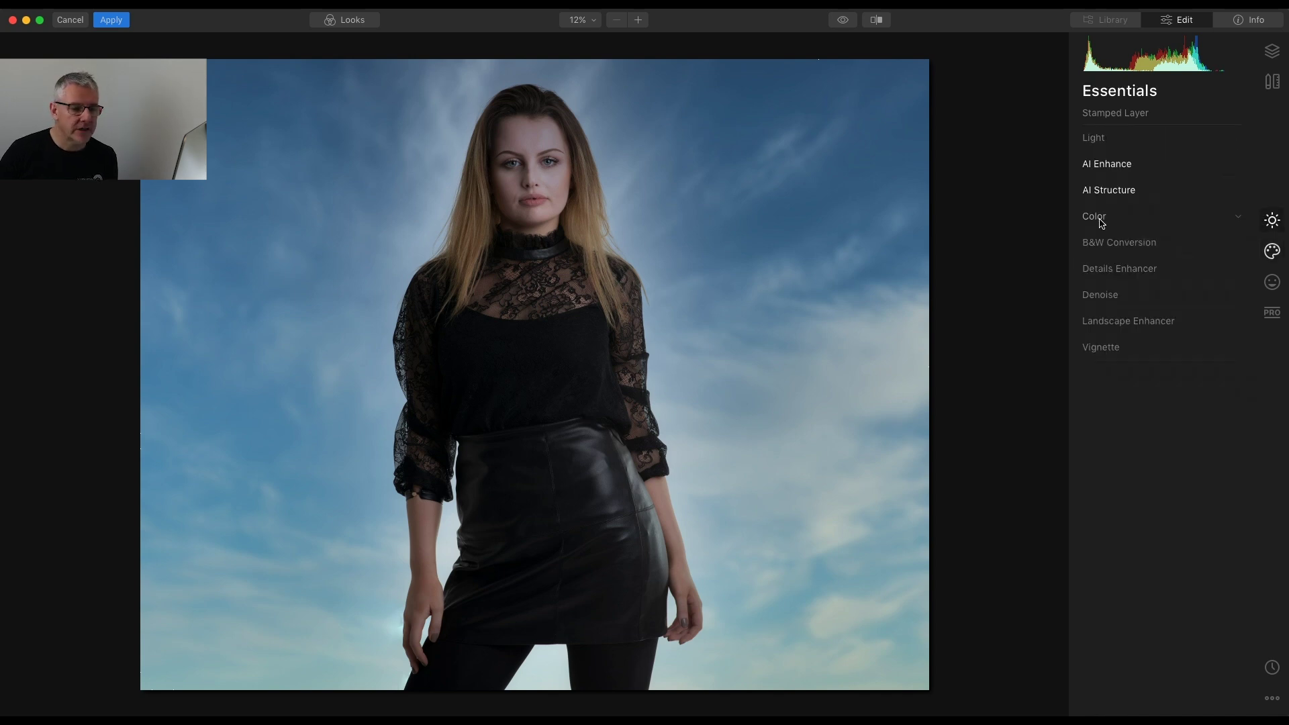
left_click(1101, 221)
left_click(1194, 341)
left_click_drag(1162, 387, 1131, 388)
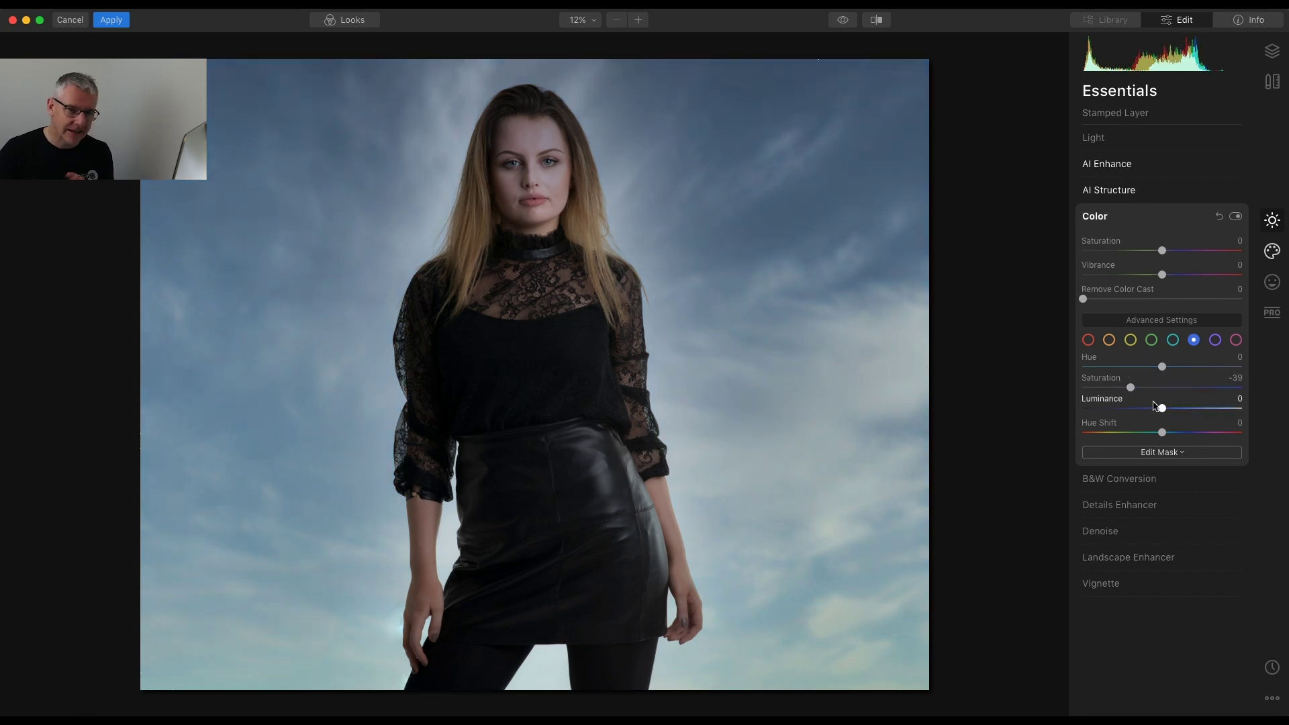
left_click_drag(1161, 408, 1124, 409)
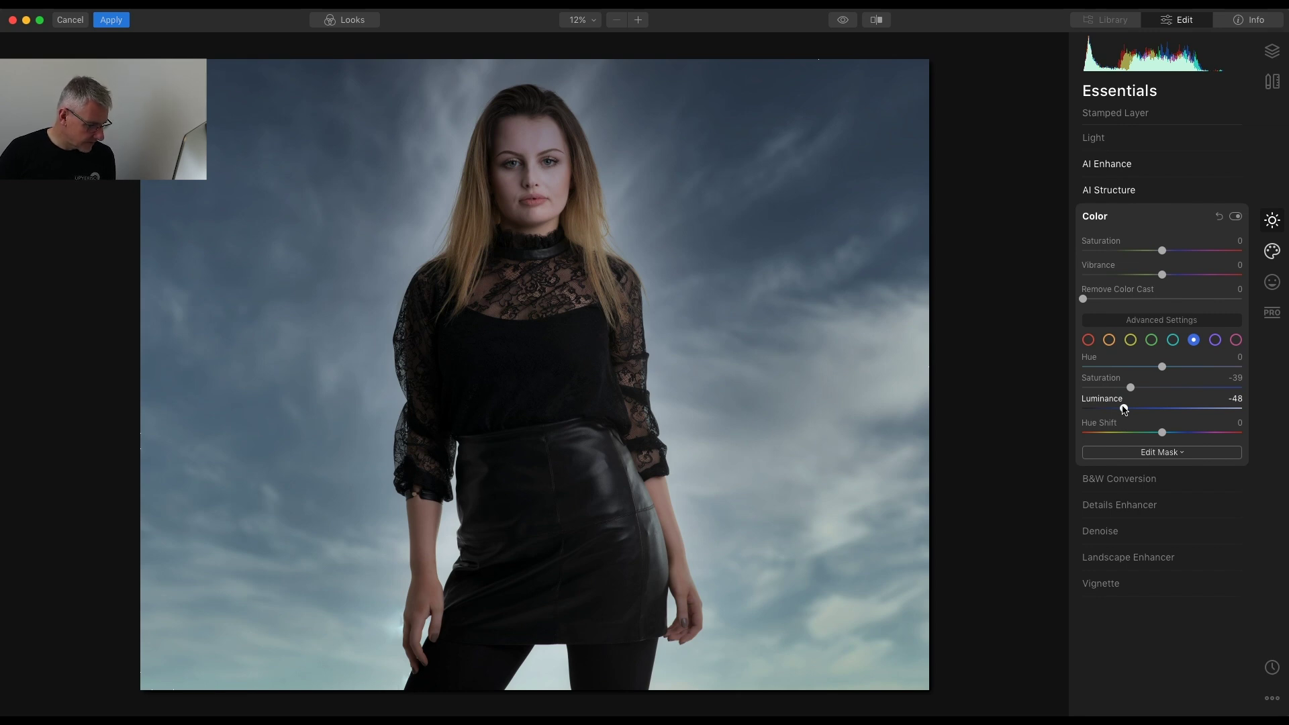
left_click(1095, 216)
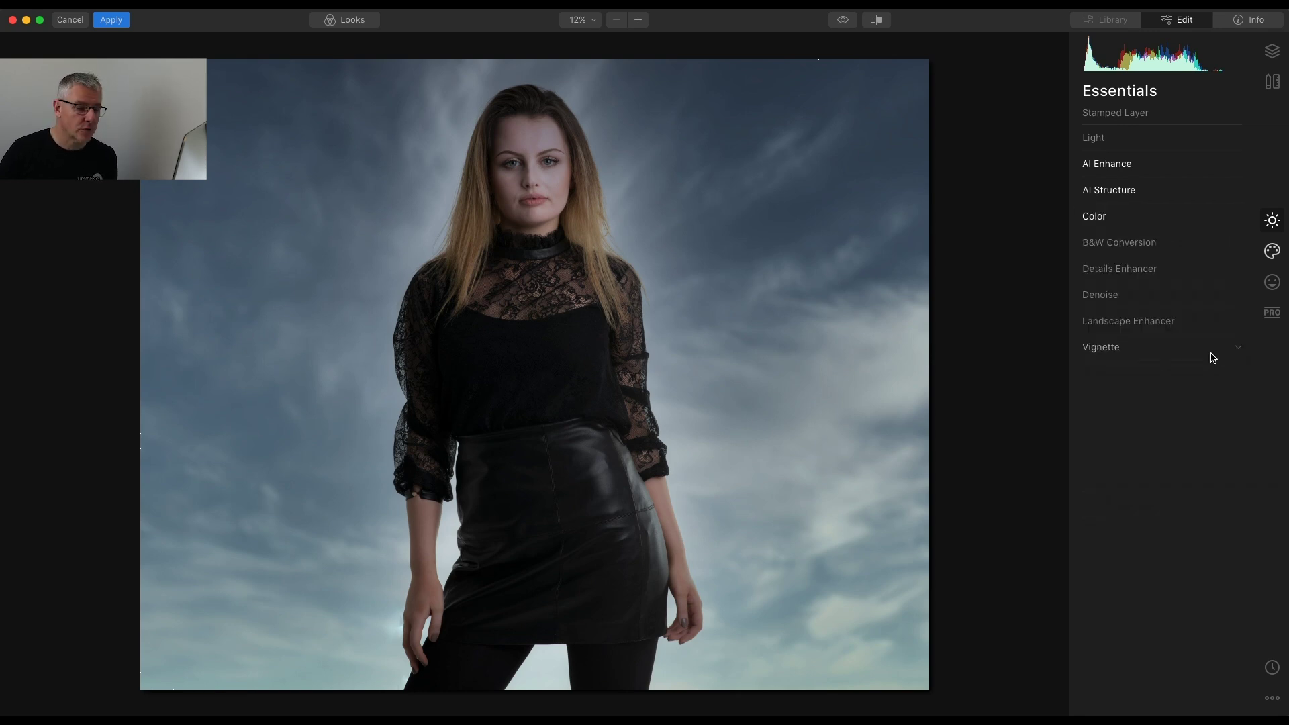
Convert the portrait to black and white, and set Smart Contrast to 5 and Shadows to 4 in the Light filter.
left_click(1130, 243)
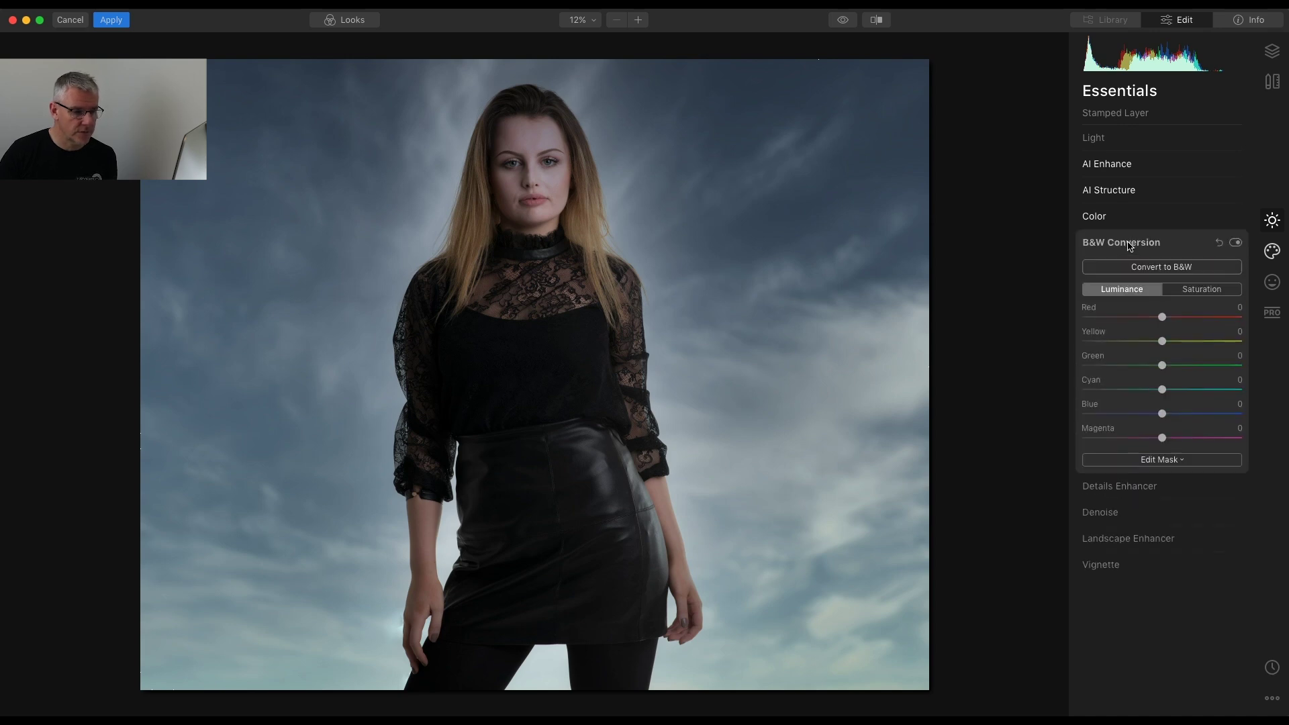
left_click(1162, 268)
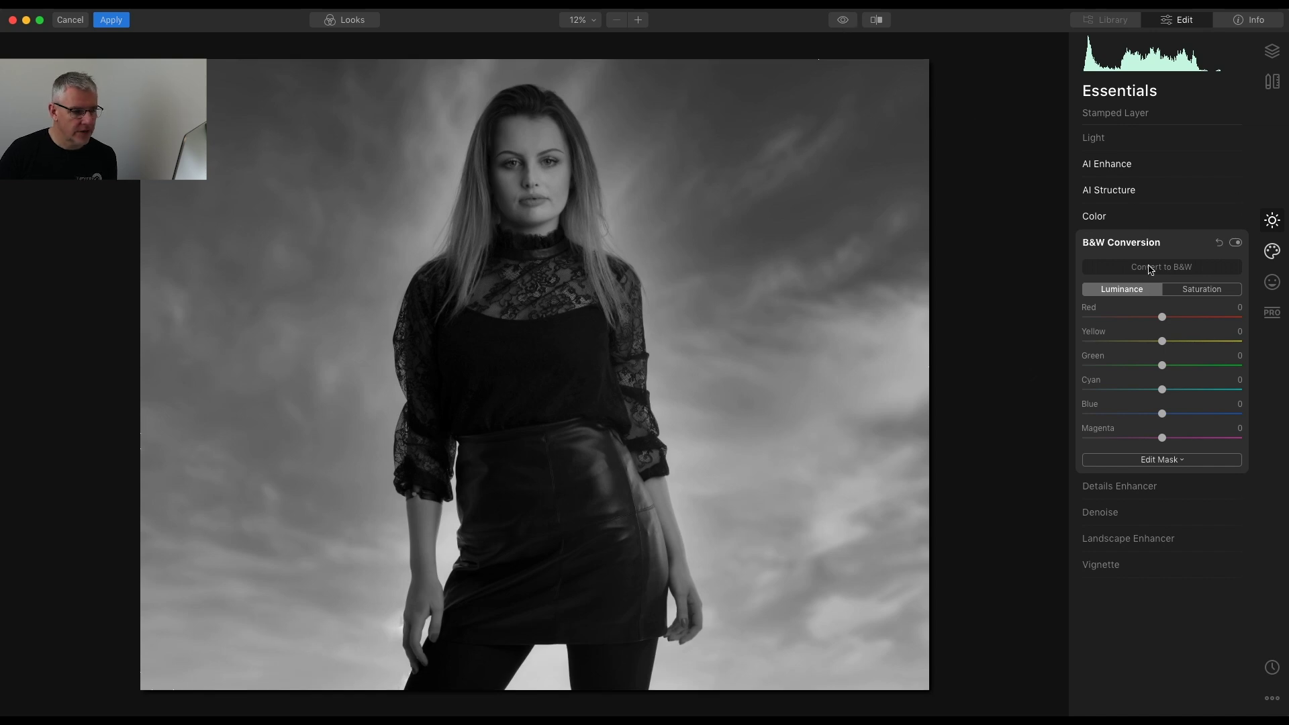
left_click(1101, 143)
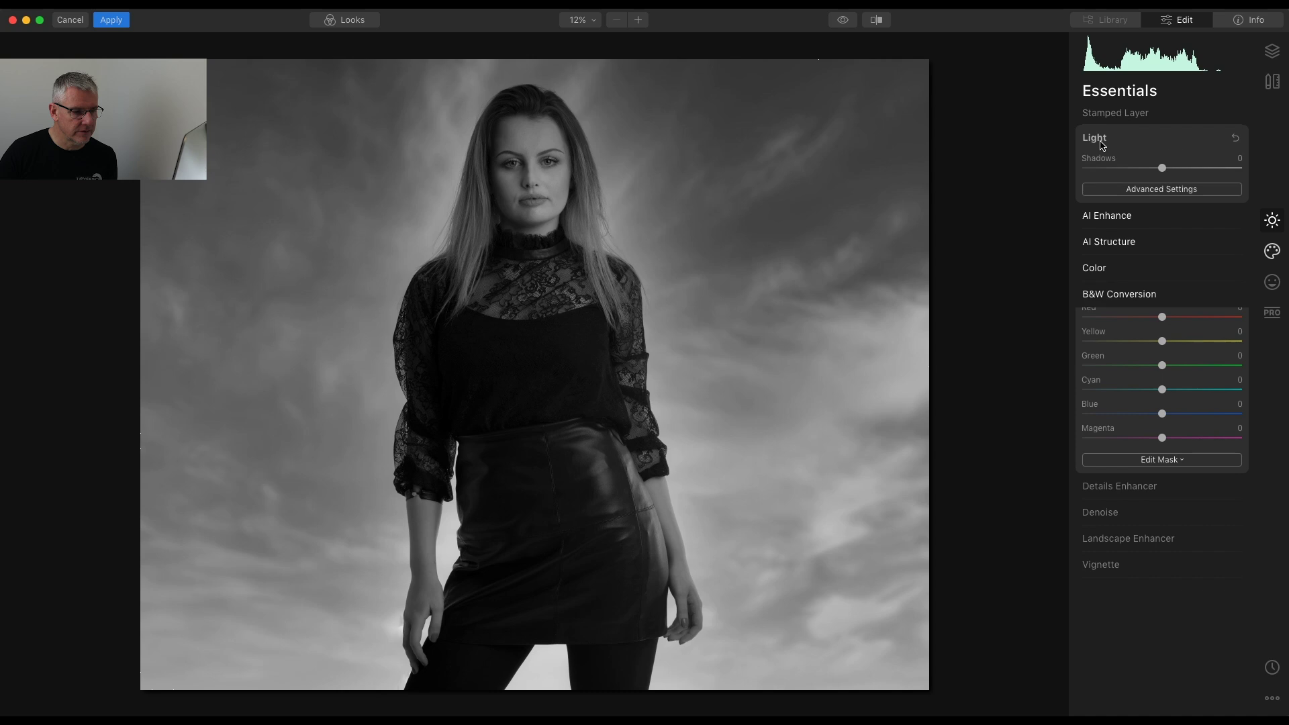
left_click_drag(1163, 288, 1170, 289)
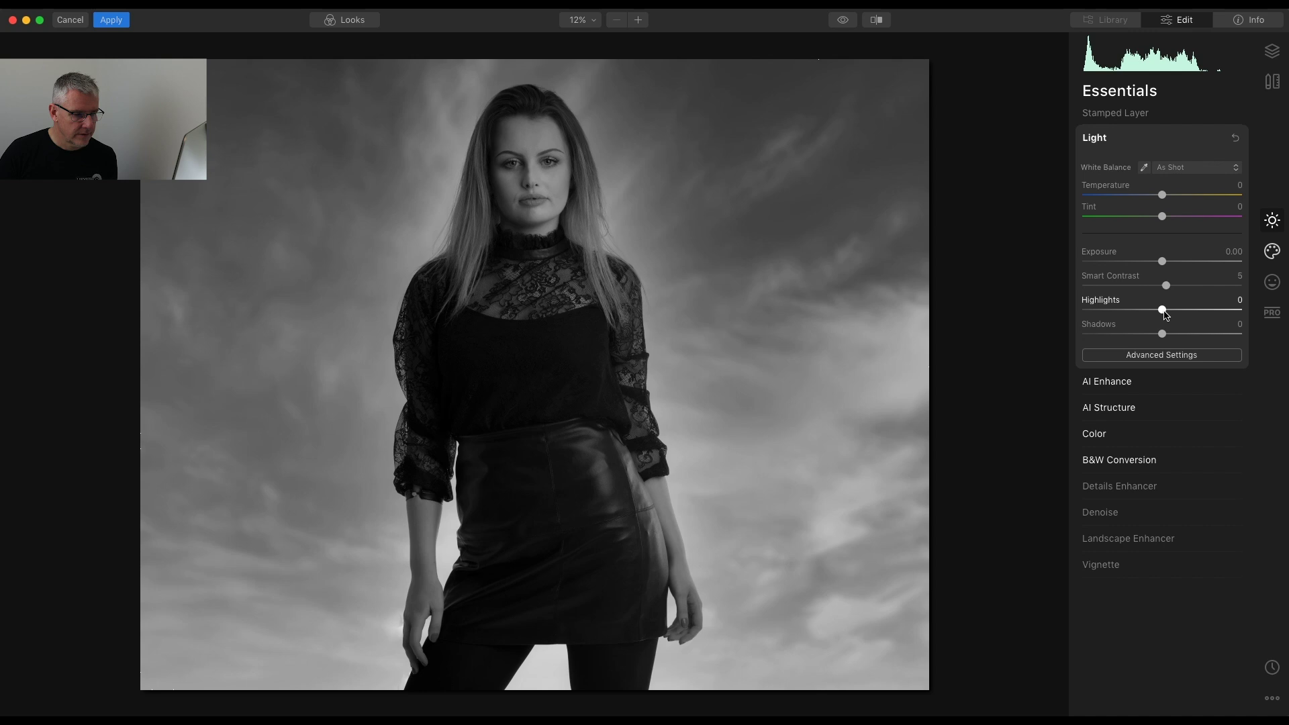
left_click(1162, 333)
left_click_drag(1166, 336, 1168, 335)
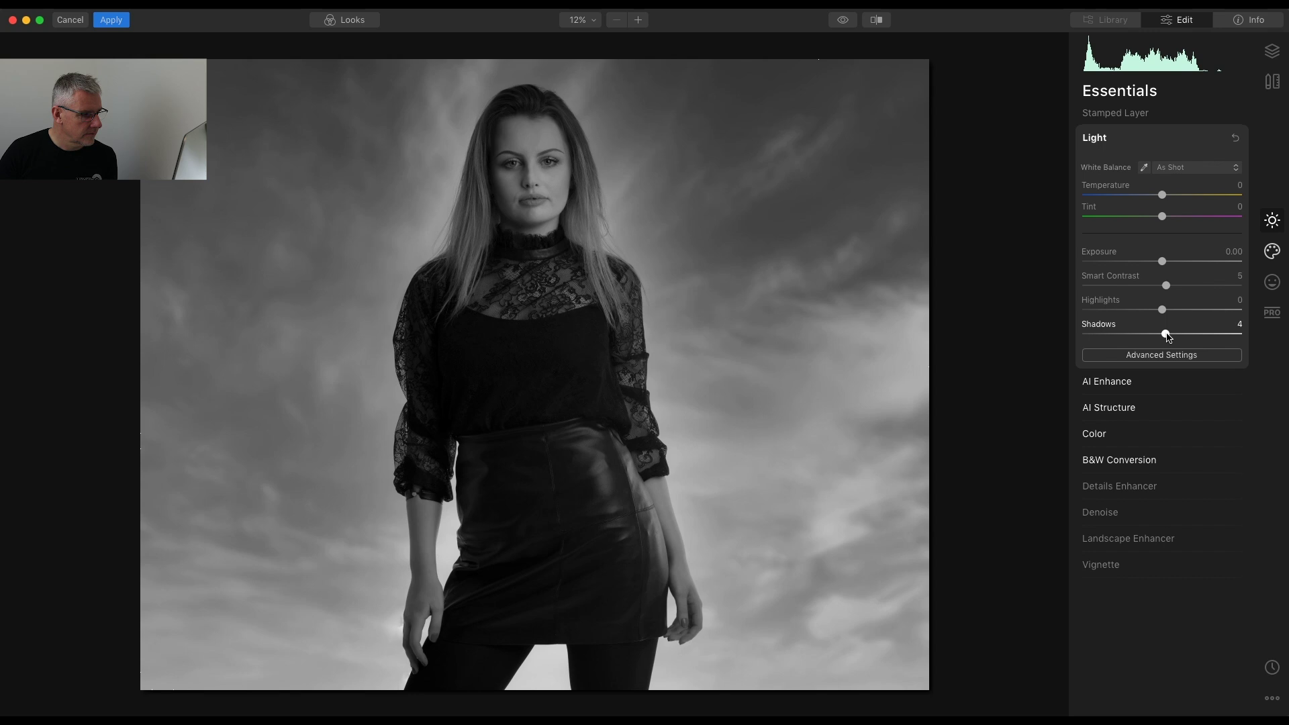
left_click(1094, 137)
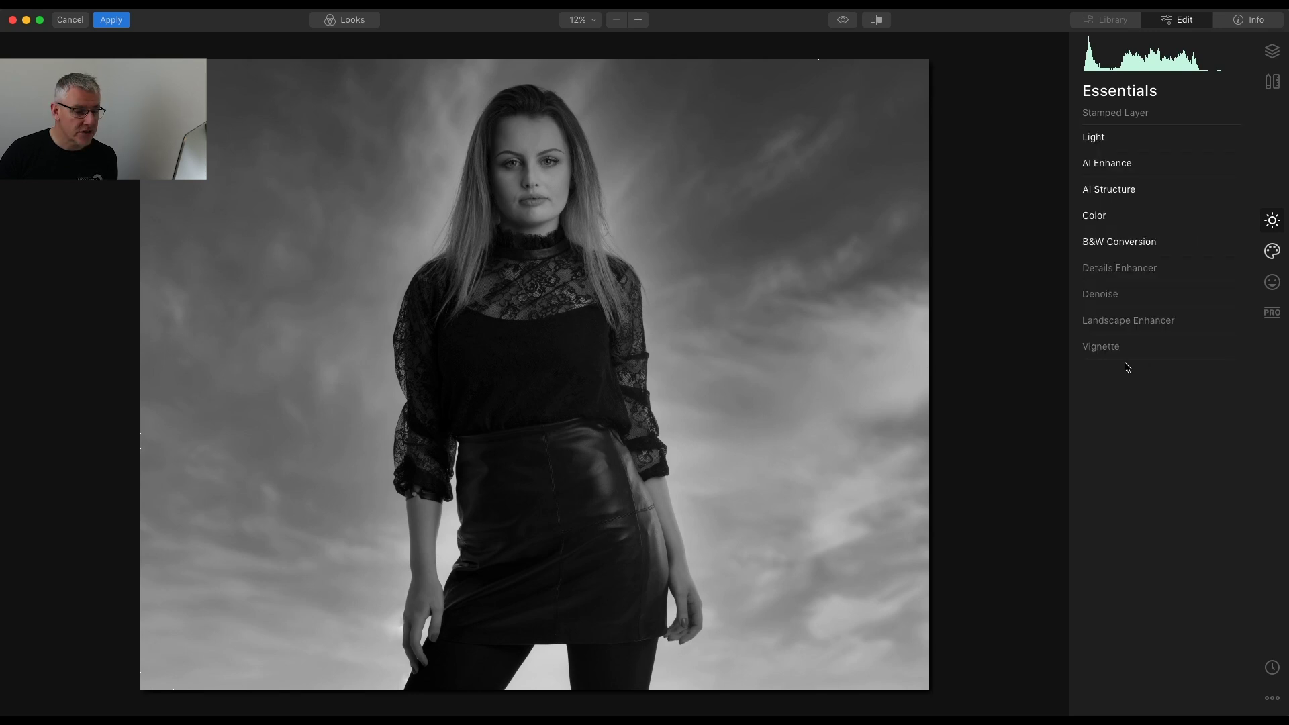
Darken the image edges with a Vignette amount of about -36.
left_click(1101, 347)
left_click_drag(1162, 407, 1133, 408)
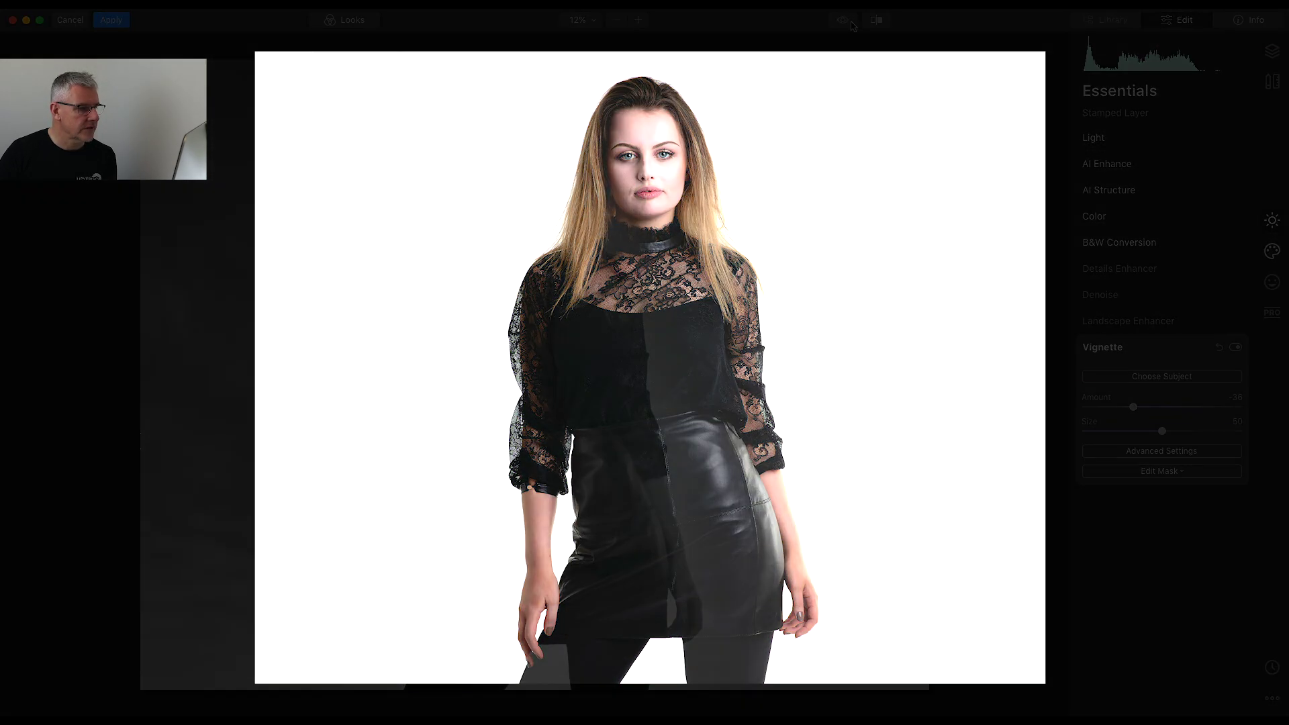